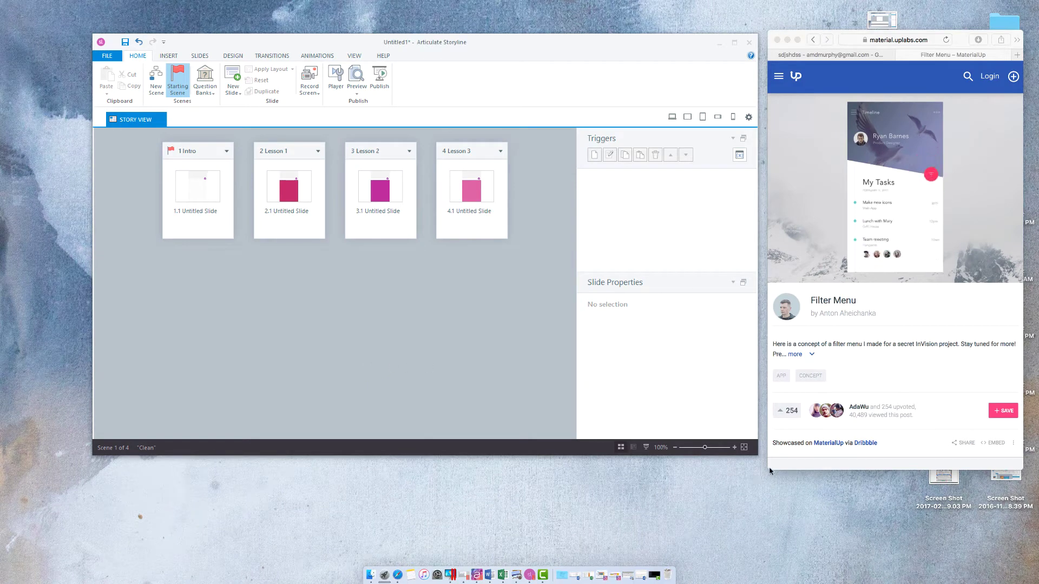
Step: Resize the browser out of the way and open Lesson 1's slide 2.1 in Slide View
{"action": "left_click_drag", "start_coordinate": [769, 472], "coordinate": [226, 417]}
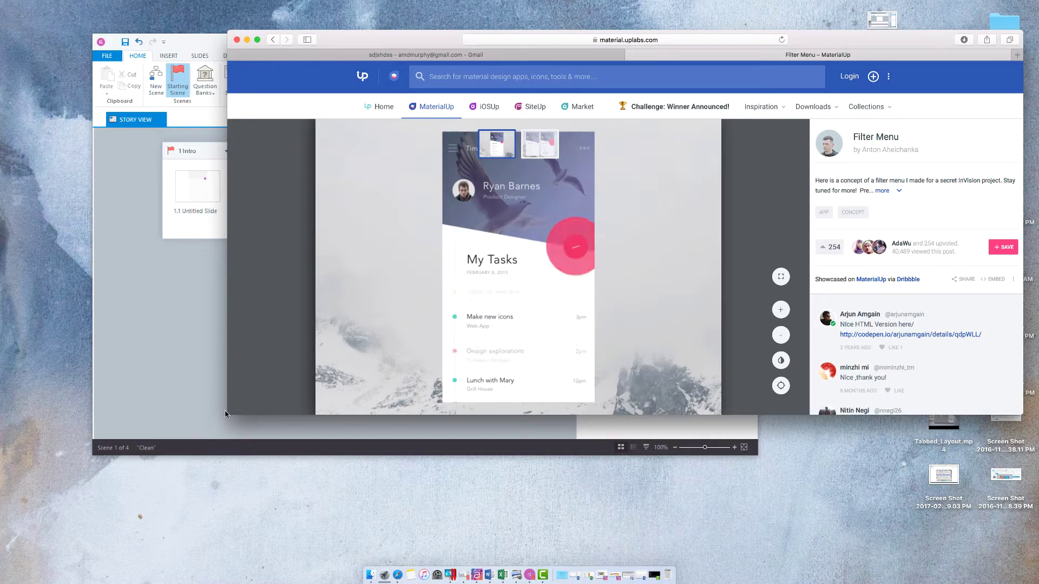
{"action": "left_click_drag", "start_coordinate": [226, 412], "coordinate": [777, 451]}
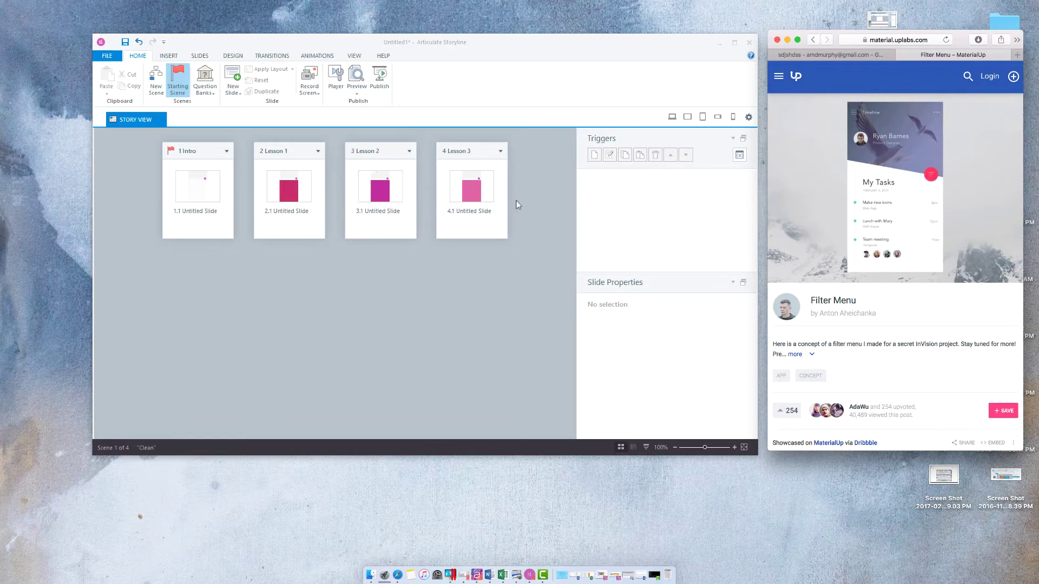
{"action": "double_click", "coordinate": [286, 188]}
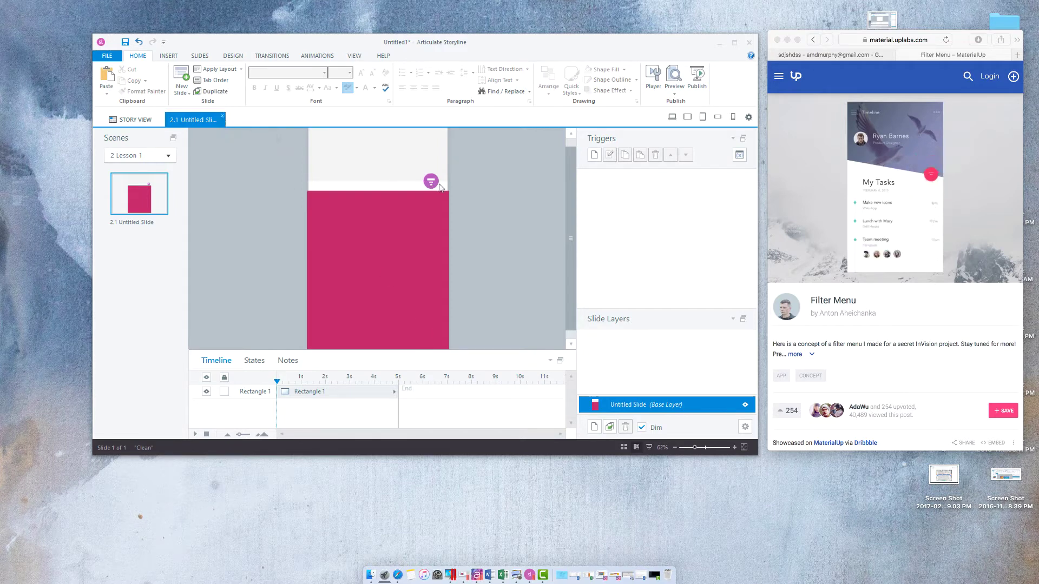
Step: Close slide 2.1 and preview the entire project
{"action": "left_click", "coordinate": [222, 118]}
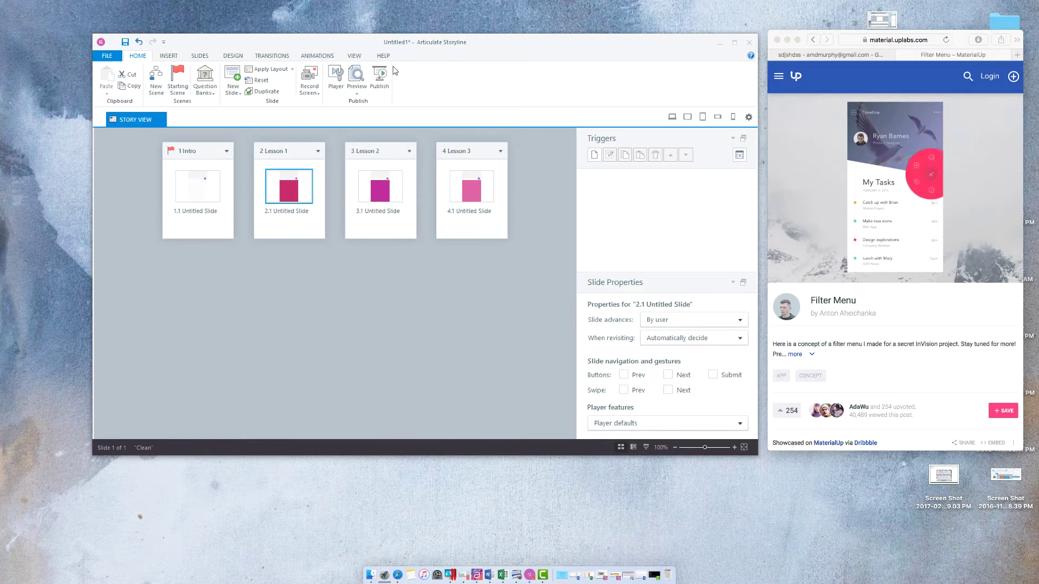
{"action": "left_click", "coordinate": [359, 93]}
{"action": "left_click", "coordinate": [363, 126]}
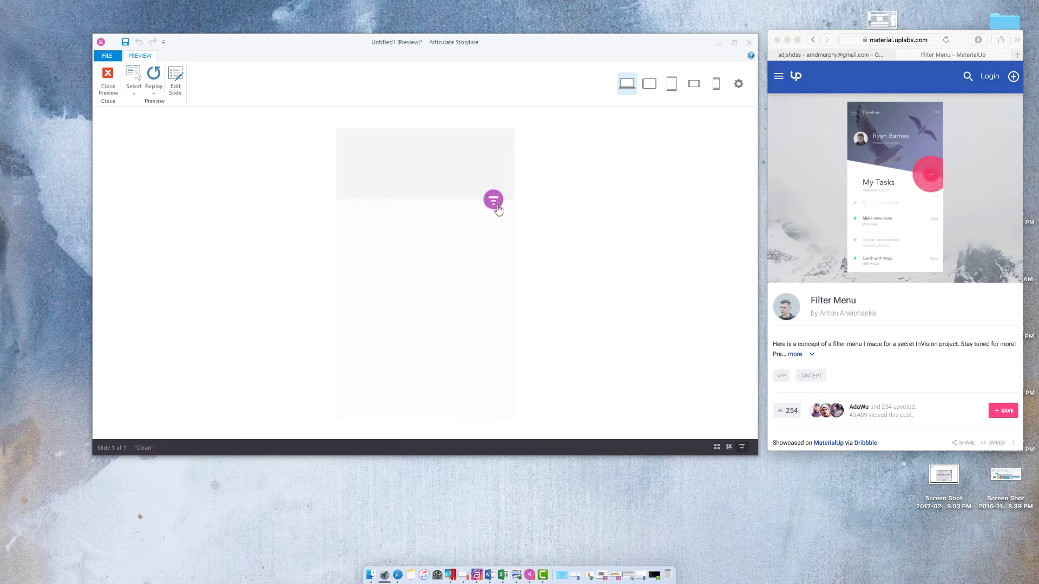
Step: Use the filter icon's menu to jump to Lesson 1, Lesson 2, Lesson 3, then back to Intro
{"action": "left_click", "coordinate": [496, 206]}
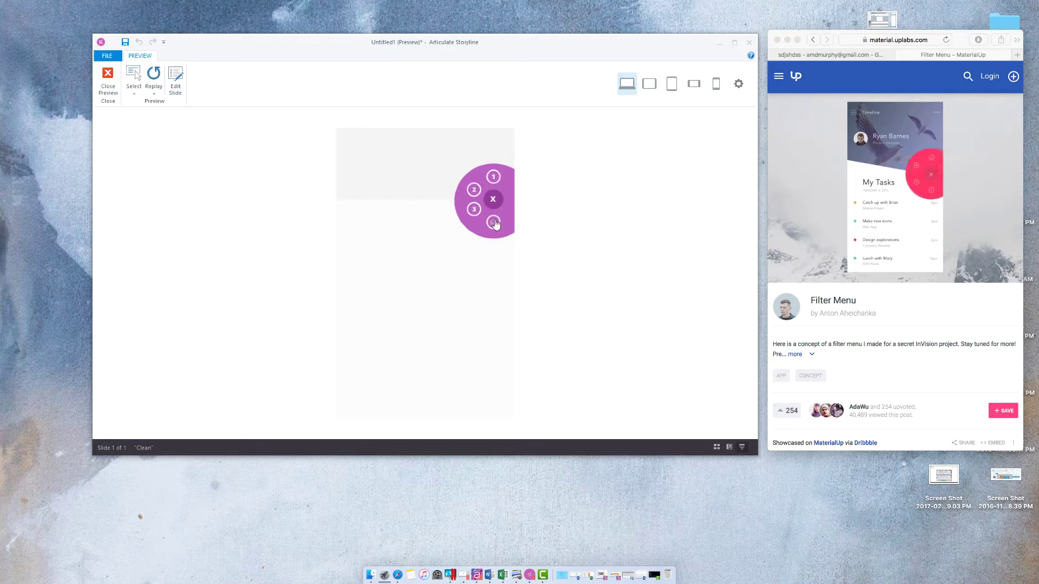
{"action": "left_click", "coordinate": [493, 180]}
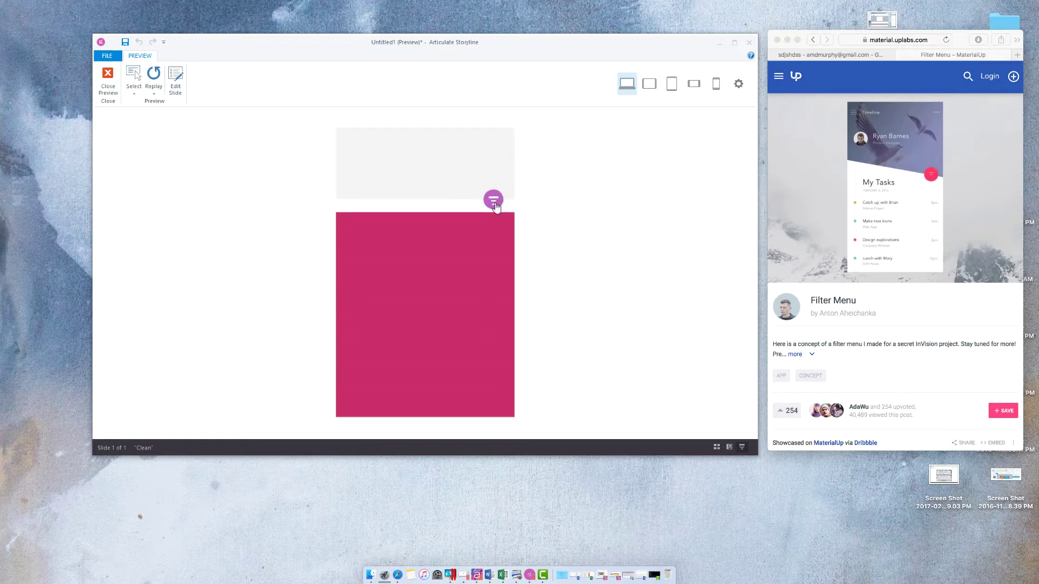
{"action": "left_click", "coordinate": [494, 202]}
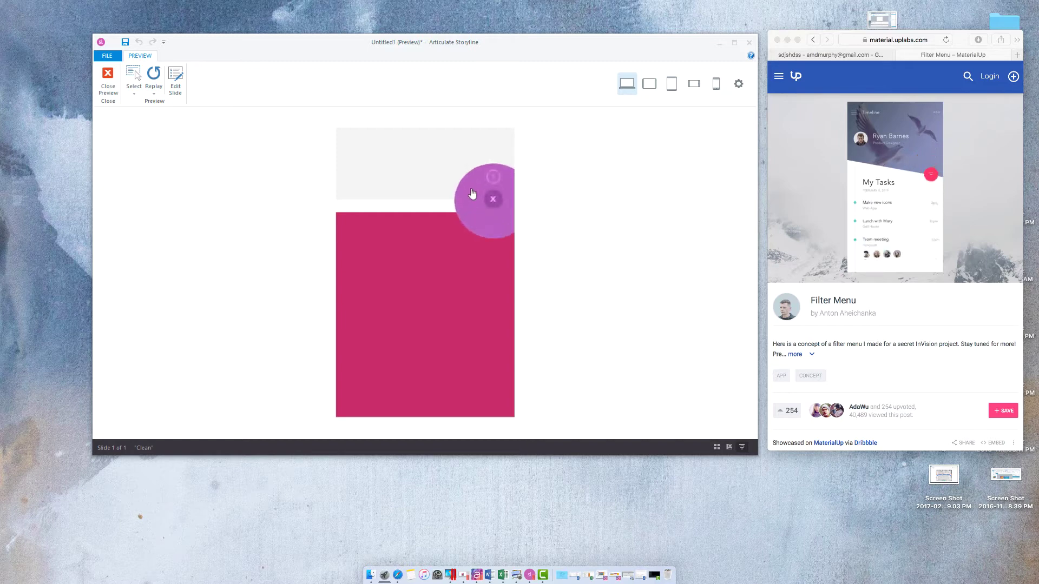
{"action": "left_click", "coordinate": [471, 200]}
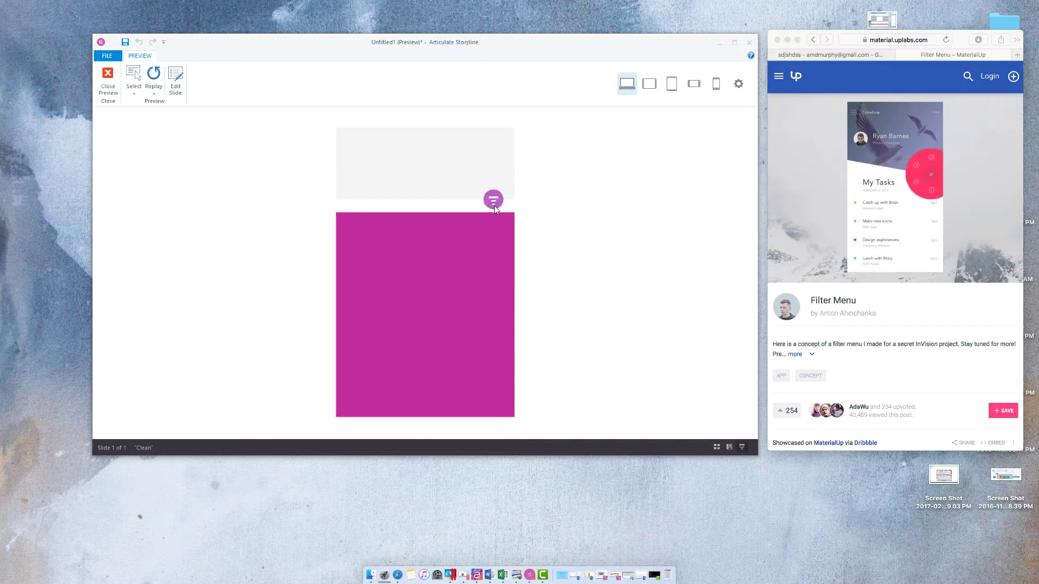
{"action": "left_click", "coordinate": [490, 203]}
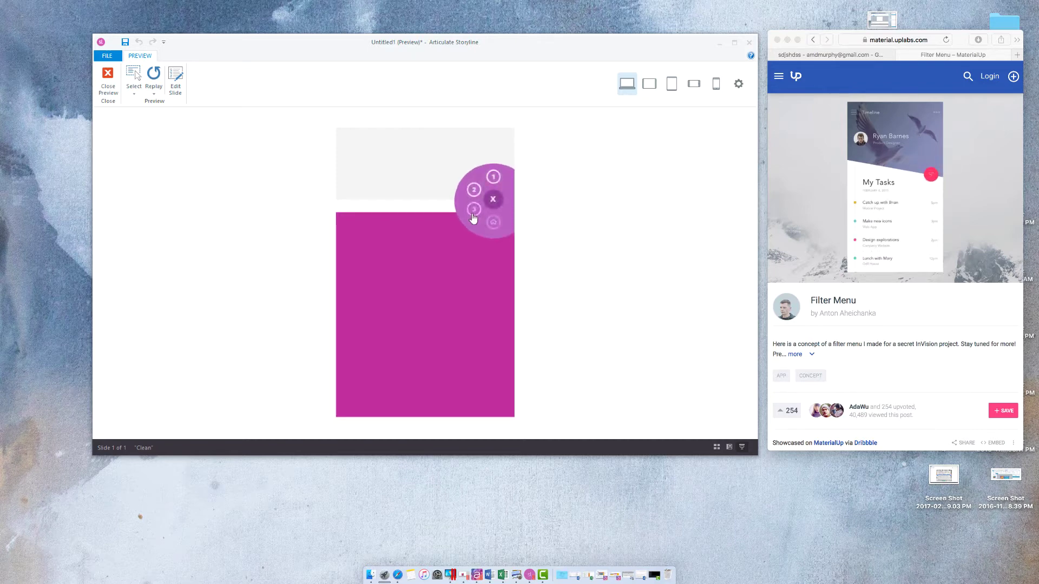
{"action": "left_click", "coordinate": [492, 201]}
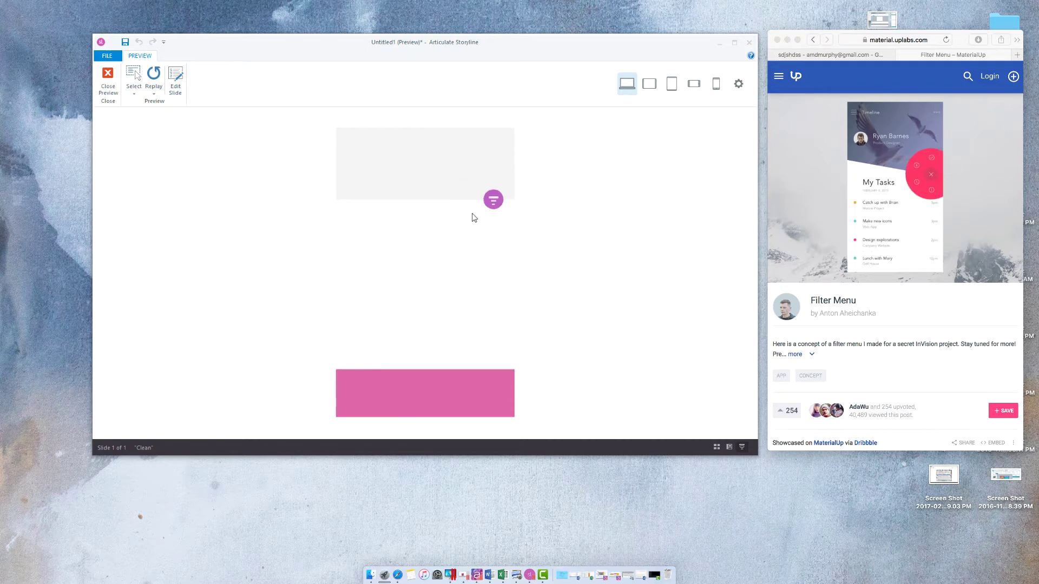
{"action": "left_click", "coordinate": [499, 204]}
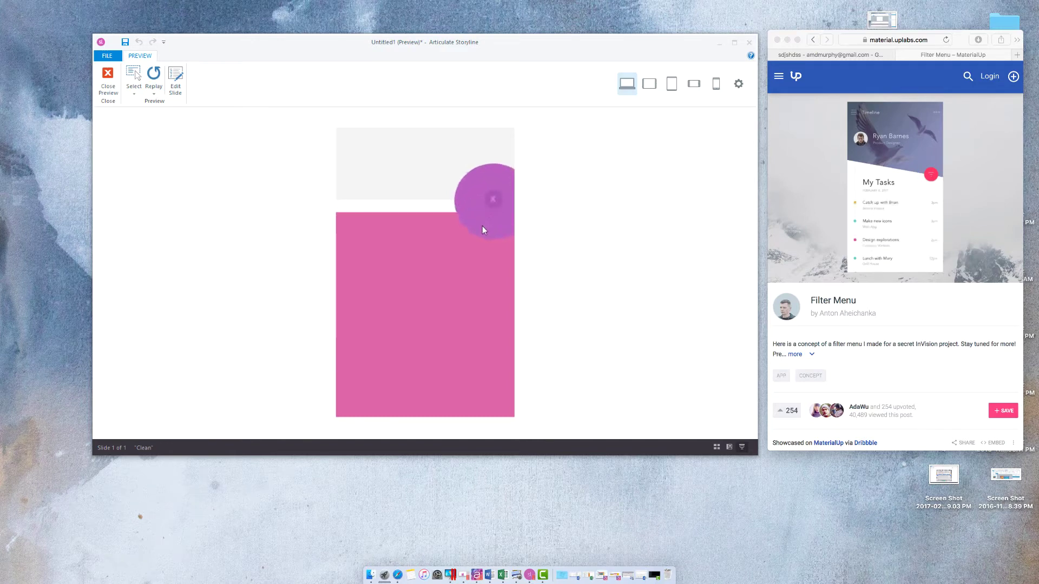
{"action": "left_click", "coordinate": [493, 223]}
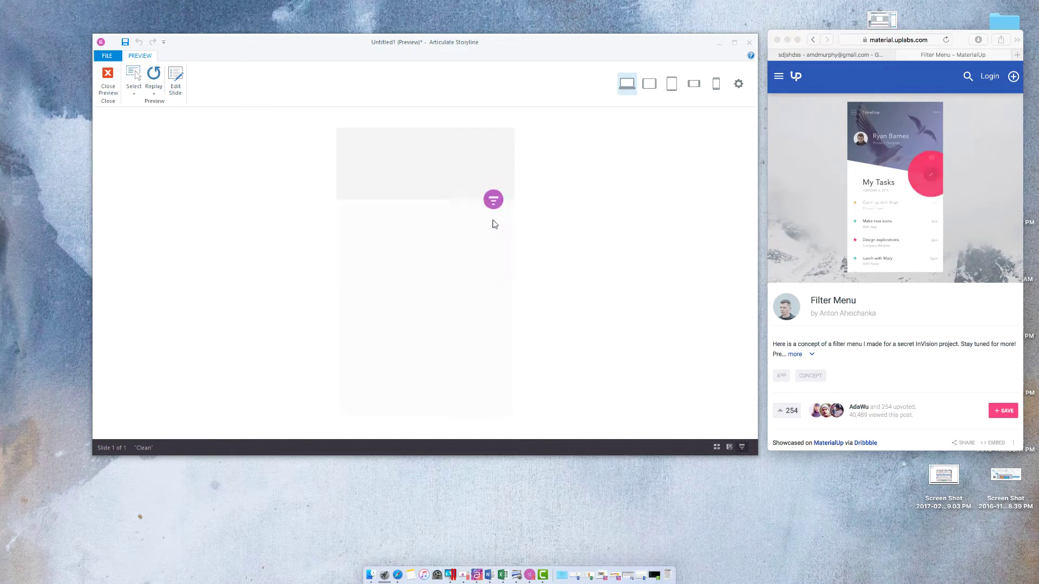
Step: Close the preview, open Intro slide 1.1, and switch to the Slide Master
{"action": "left_click", "coordinate": [109, 80]}
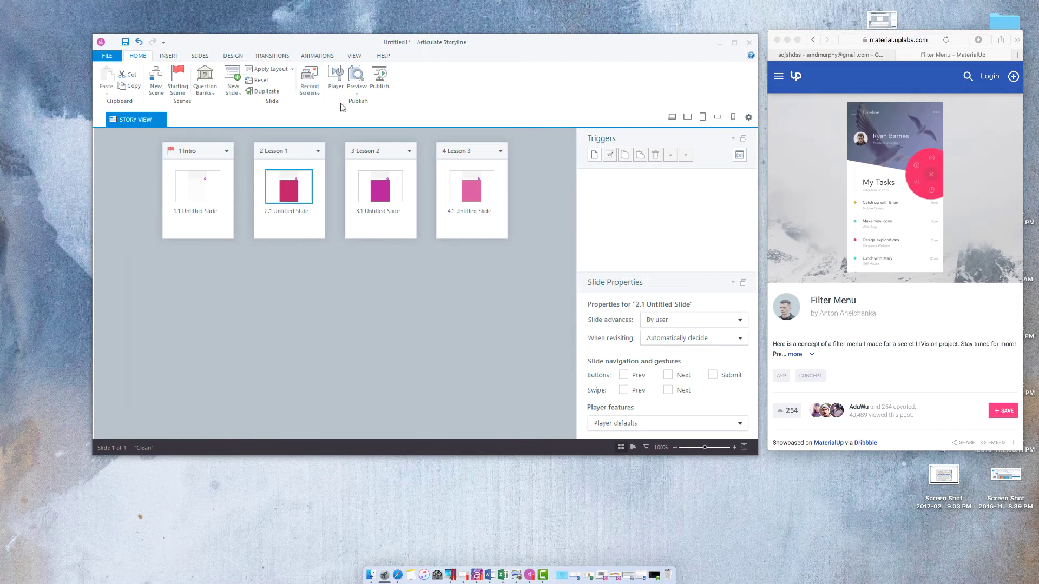
{"action": "double_click", "coordinate": [198, 190]}
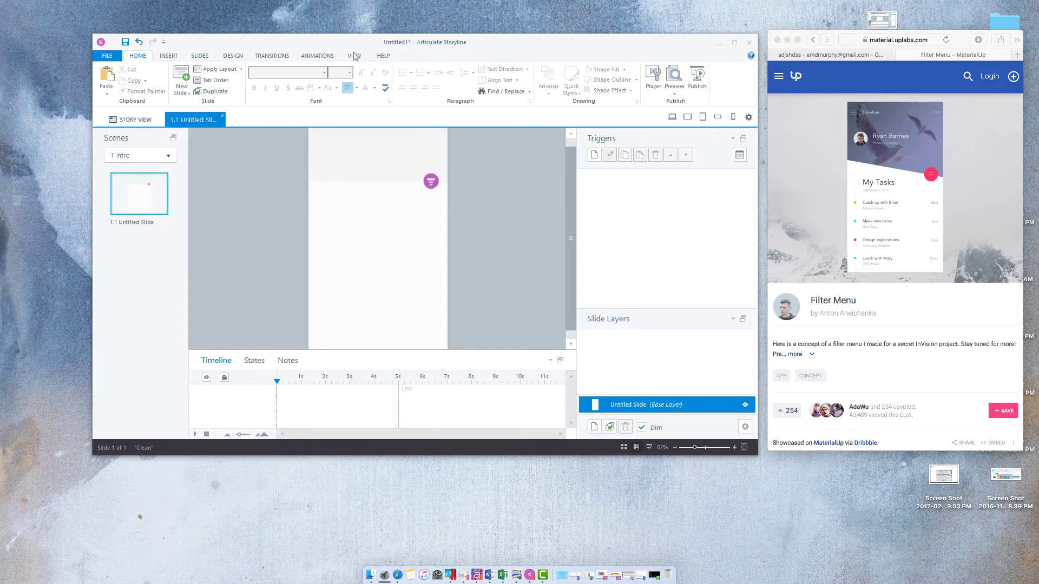
{"action": "left_click", "coordinate": [355, 55]}
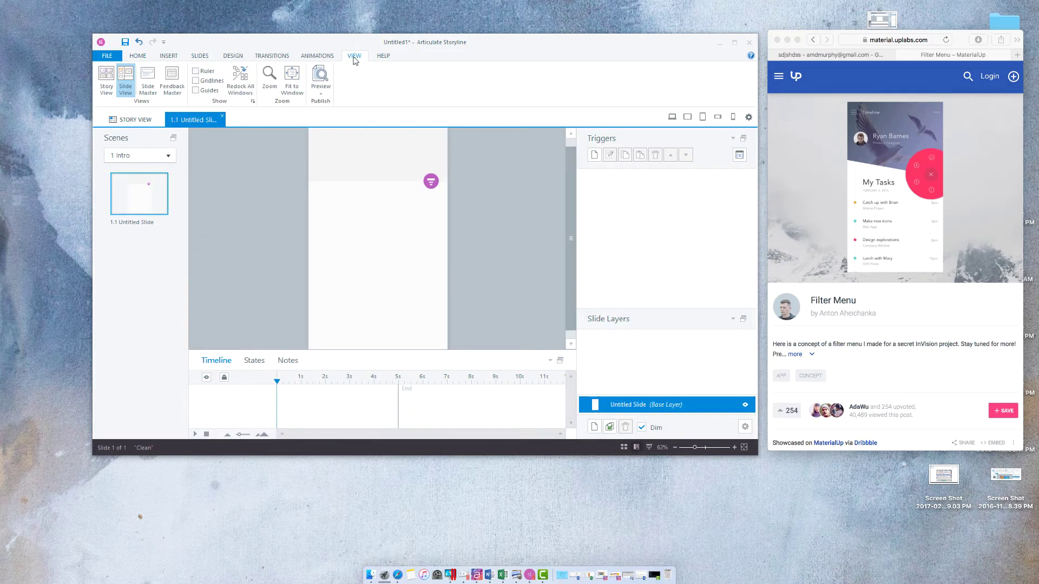
{"action": "left_click", "coordinate": [147, 89]}
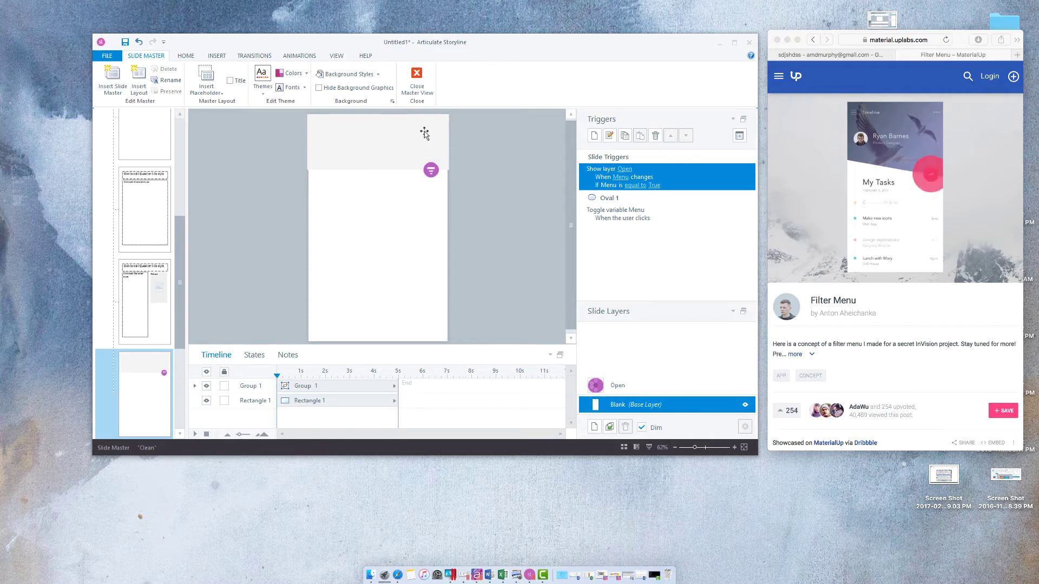
Step: Select the purple filter icon group and expand and collapse it in the timeline
{"action": "left_click", "coordinate": [431, 171]}
{"action": "left_click", "coordinate": [194, 386]}
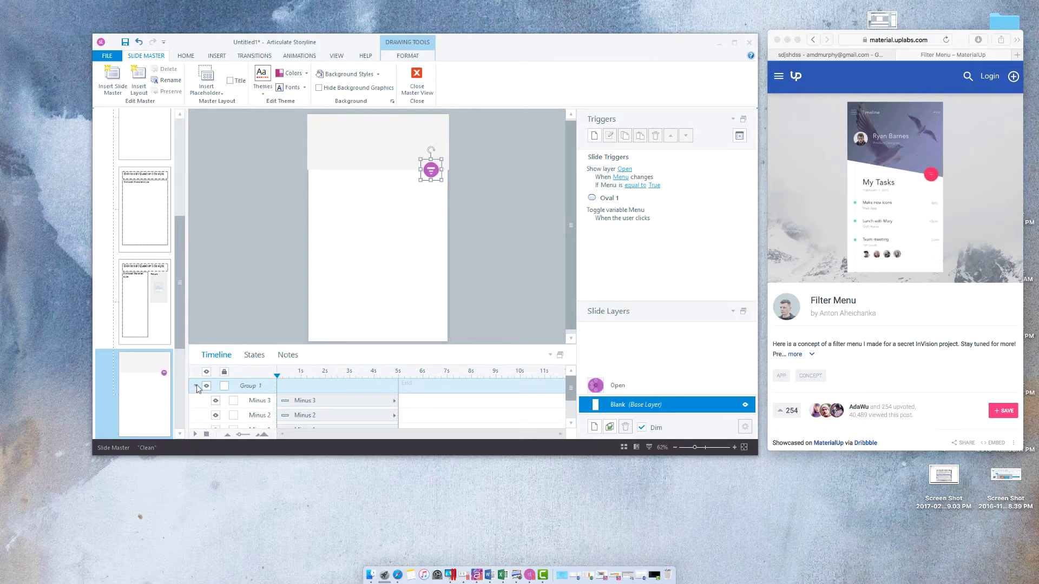
{"action": "left_click", "coordinate": [196, 386]}
{"action": "left_click", "coordinate": [467, 170]}
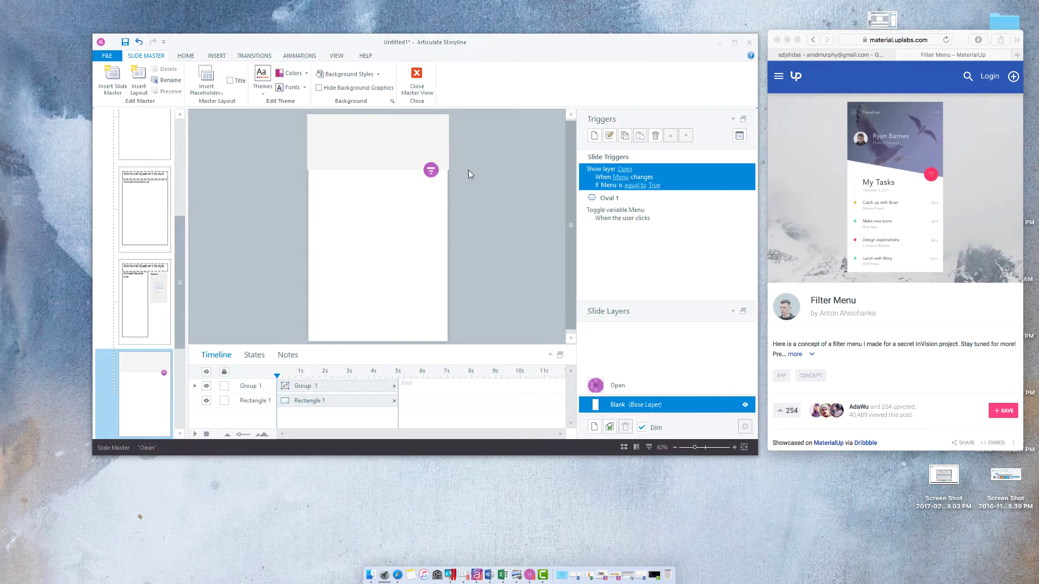
Step: Show the Open layer and review the numbered ovals' Jump to scene triggers
{"action": "left_click", "coordinate": [607, 386]}
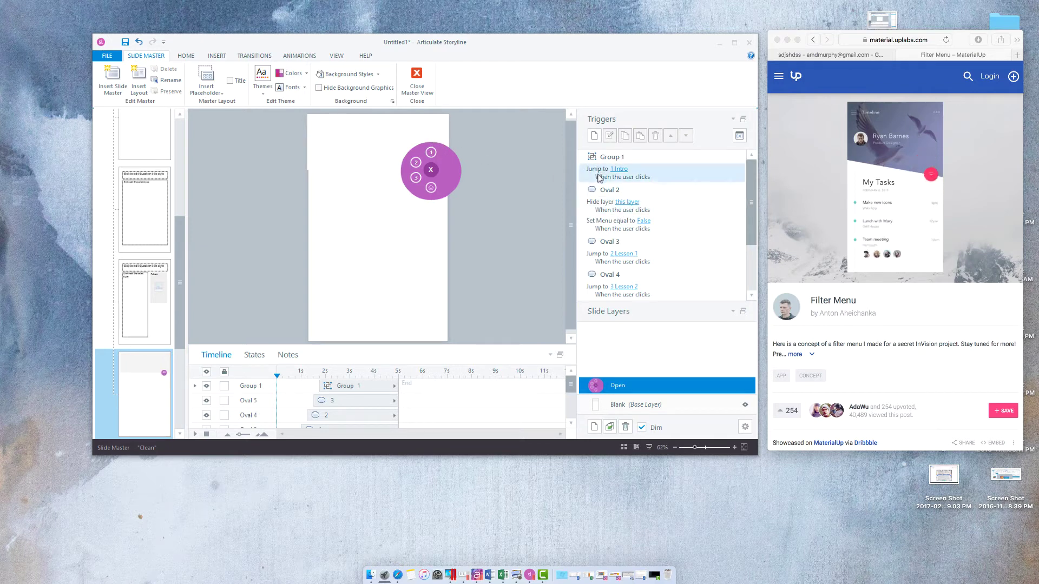
{"action": "left_click", "coordinate": [431, 152]}
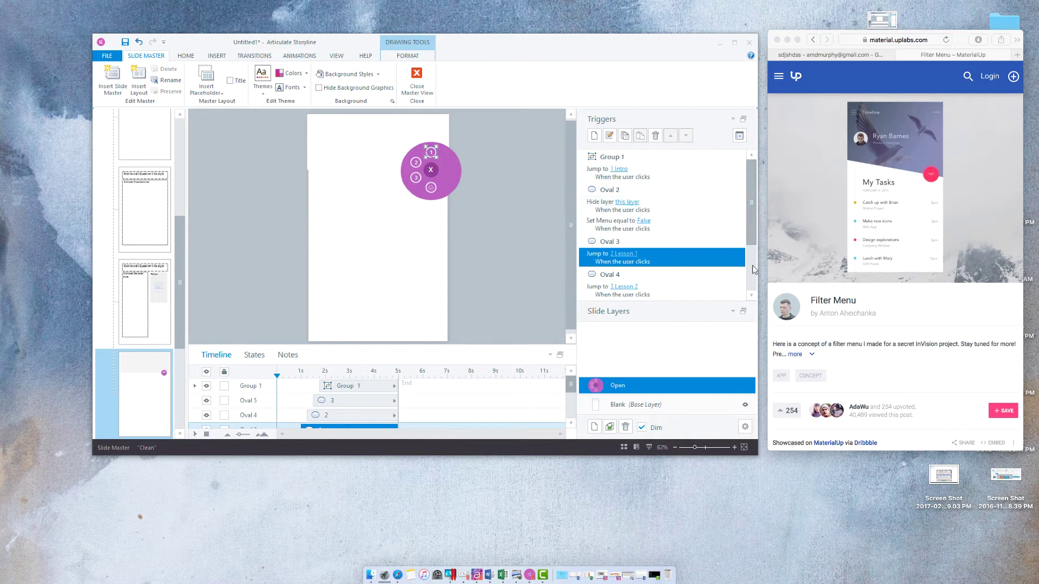
{"action": "scroll", "coordinate": [752, 265], "scroll_direction": "down", "scroll_amount": 3}
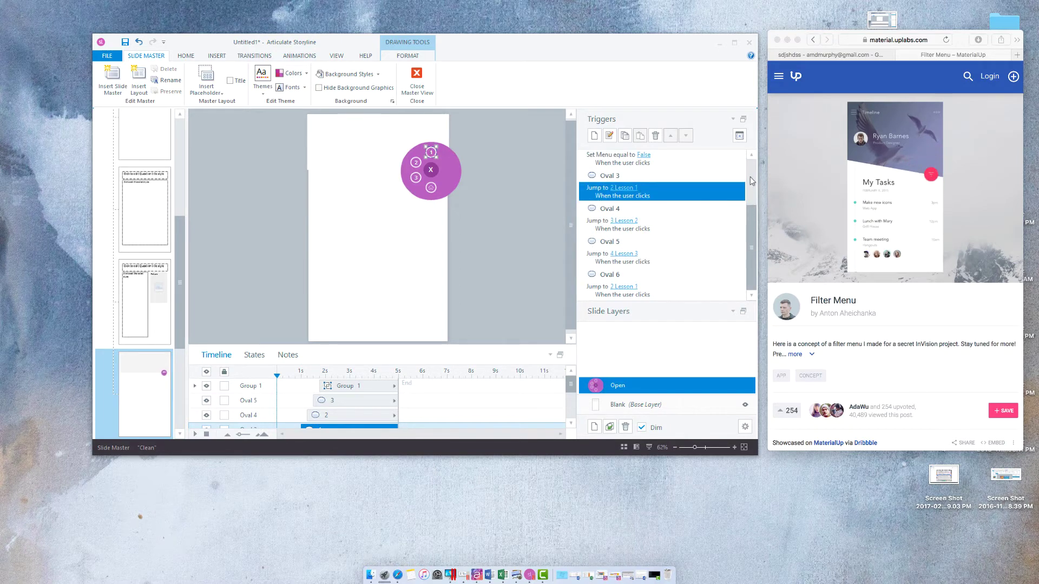
{"action": "scroll", "coordinate": [750, 176], "scroll_direction": "up", "scroll_amount": 2}
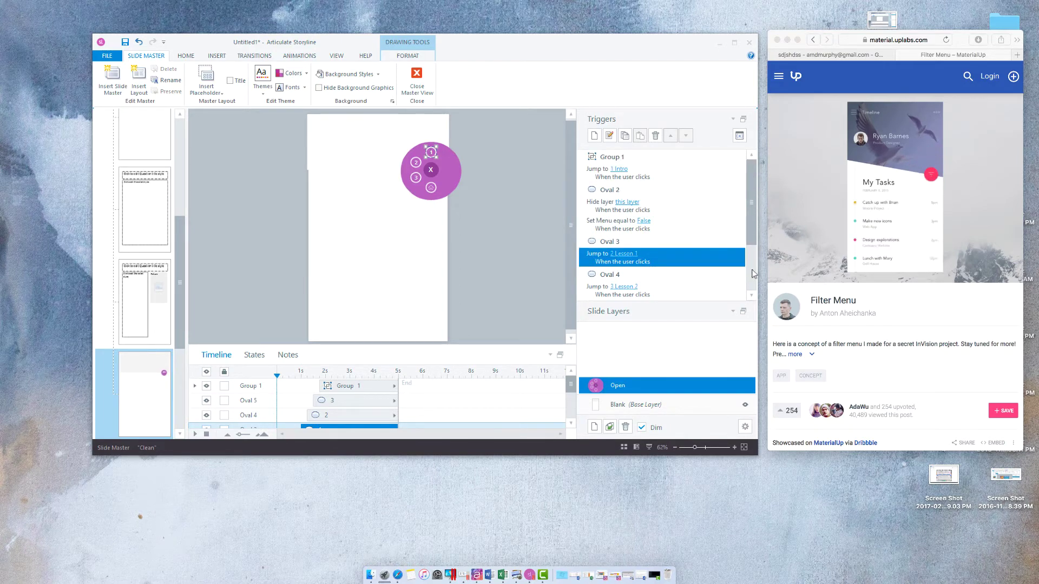
{"action": "scroll", "coordinate": [753, 273], "scroll_direction": "down", "scroll_amount": 2}
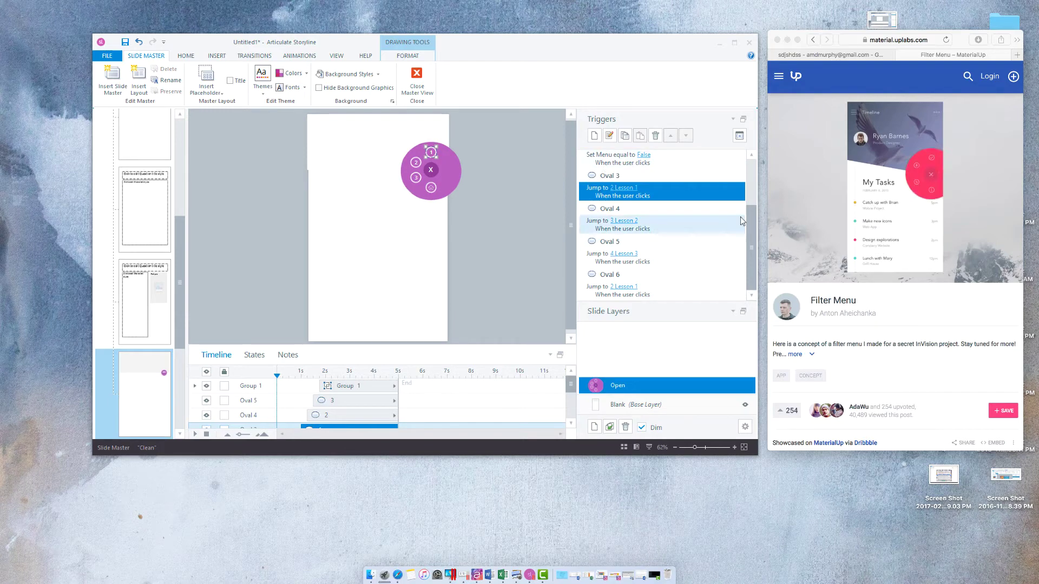
{"action": "scroll", "coordinate": [748, 179], "scroll_direction": "down", "scroll_amount": 1}
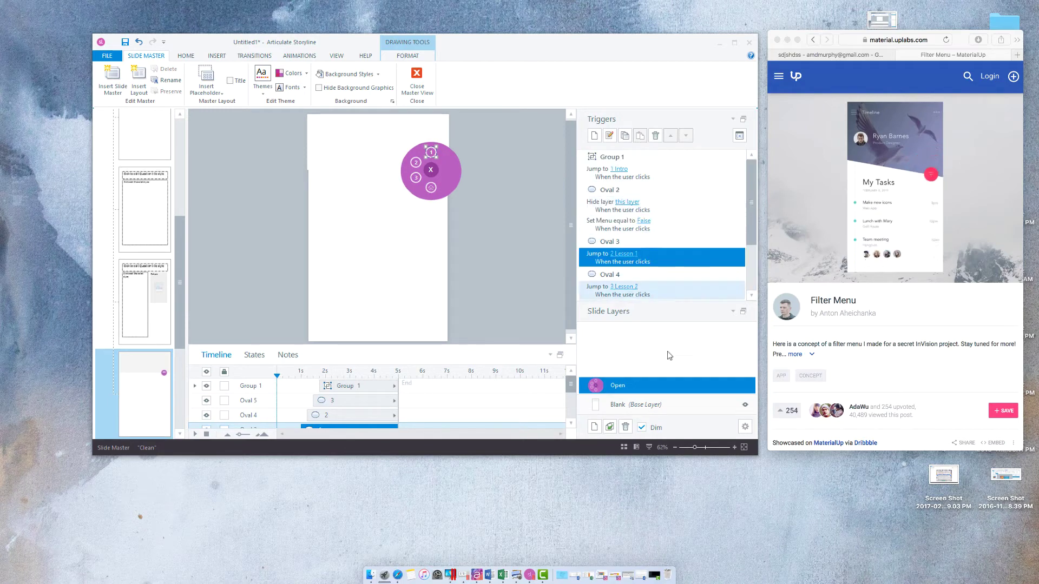
Step: Return to the Blank base layer and check the Menu True/False variable, which defaults to False
{"action": "left_click", "coordinate": [633, 405]}
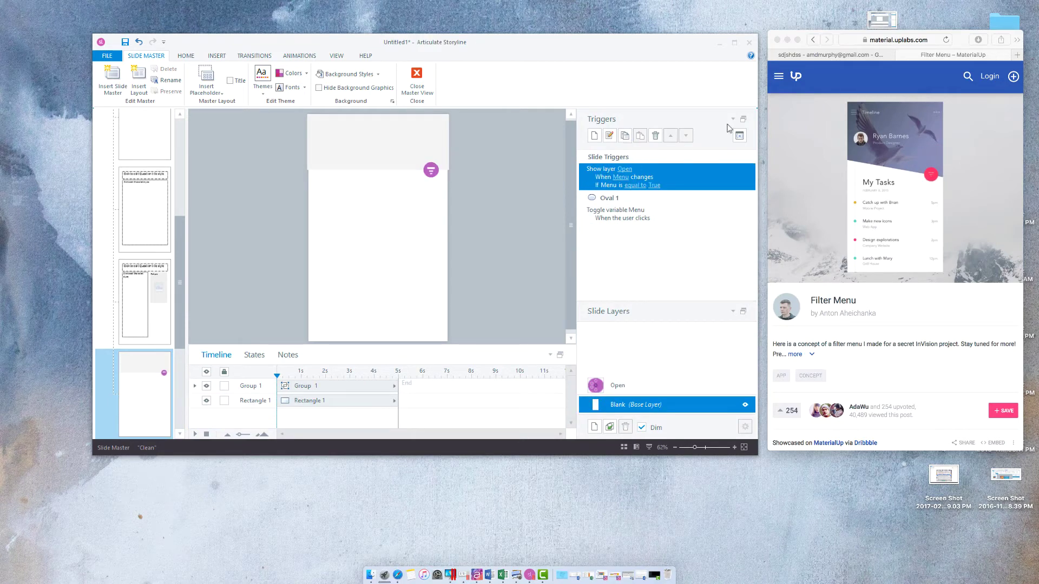
{"action": "left_click", "coordinate": [740, 135]}
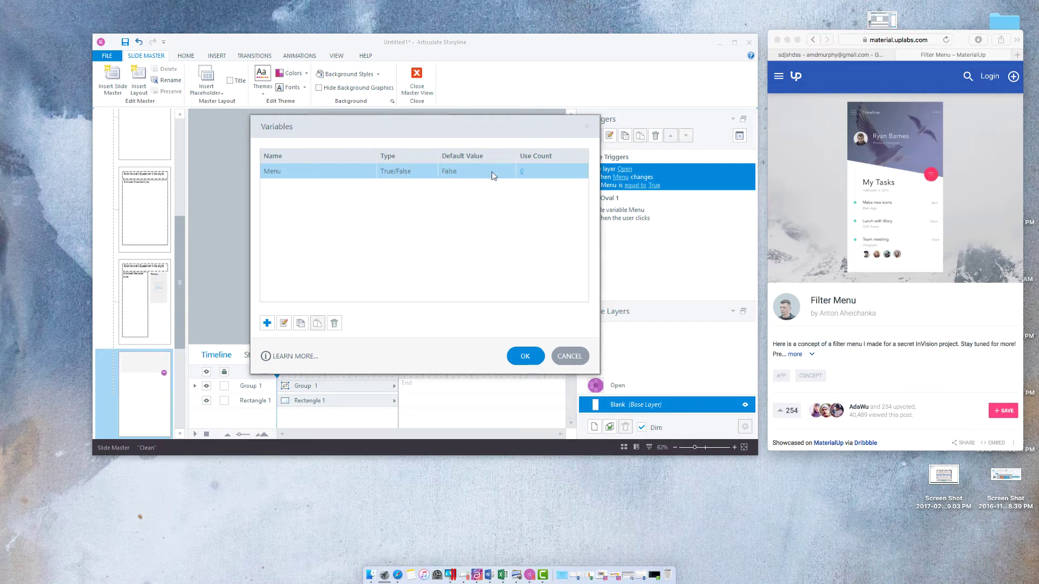
{"action": "left_click", "coordinate": [528, 355]}
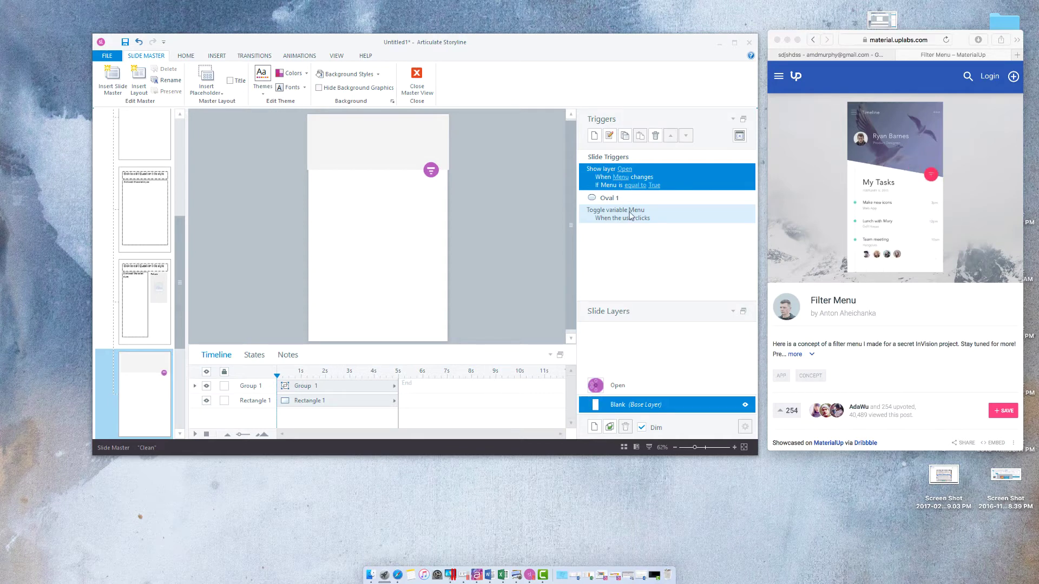
Step: Delete Oval 1's Toggle variable Menu trigger on the master
{"action": "left_click", "coordinate": [627, 219]}
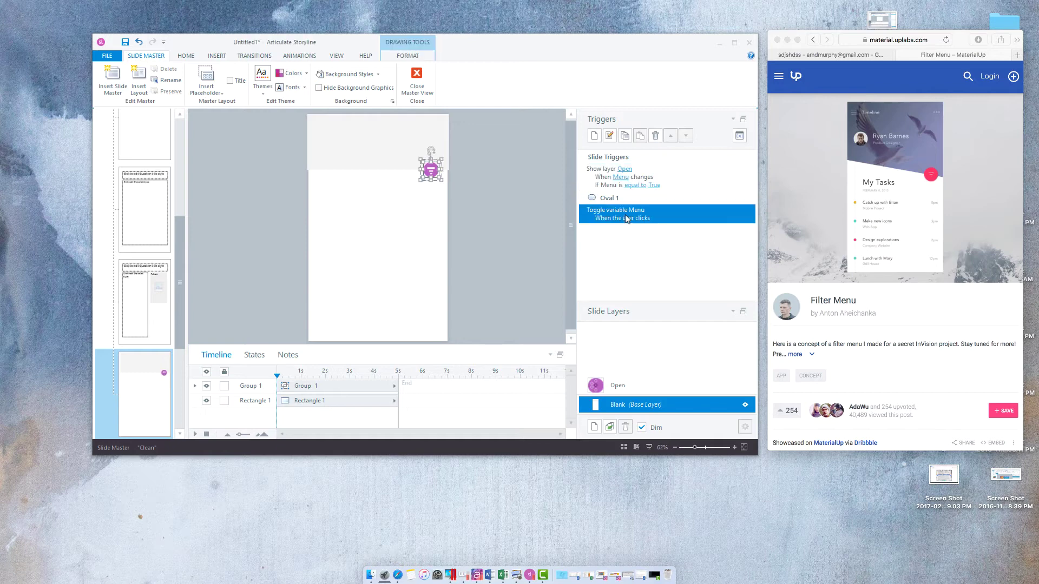
{"action": "left_click", "coordinate": [656, 136]}
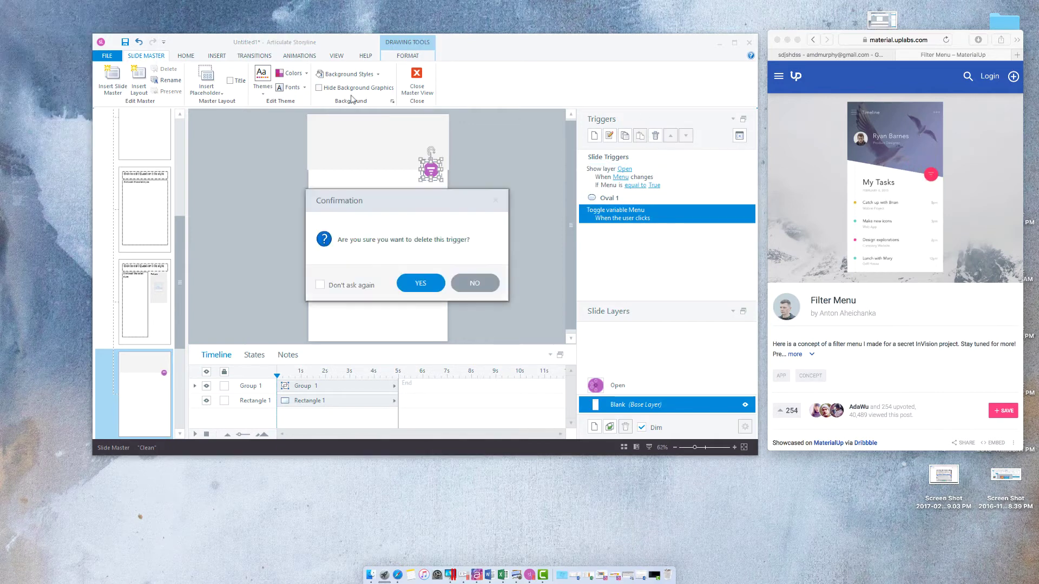
{"action": "left_click", "coordinate": [426, 287]}
Step: Close Master View, preview the entire project, and test the filter icon
{"action": "left_click", "coordinate": [423, 89]}
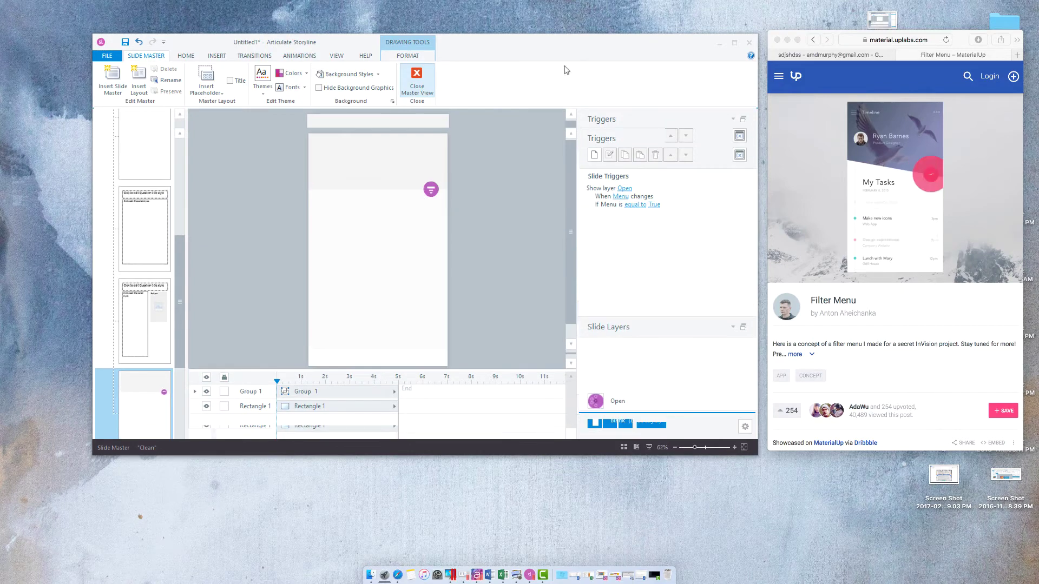
{"action": "left_click", "coordinate": [674, 94]}
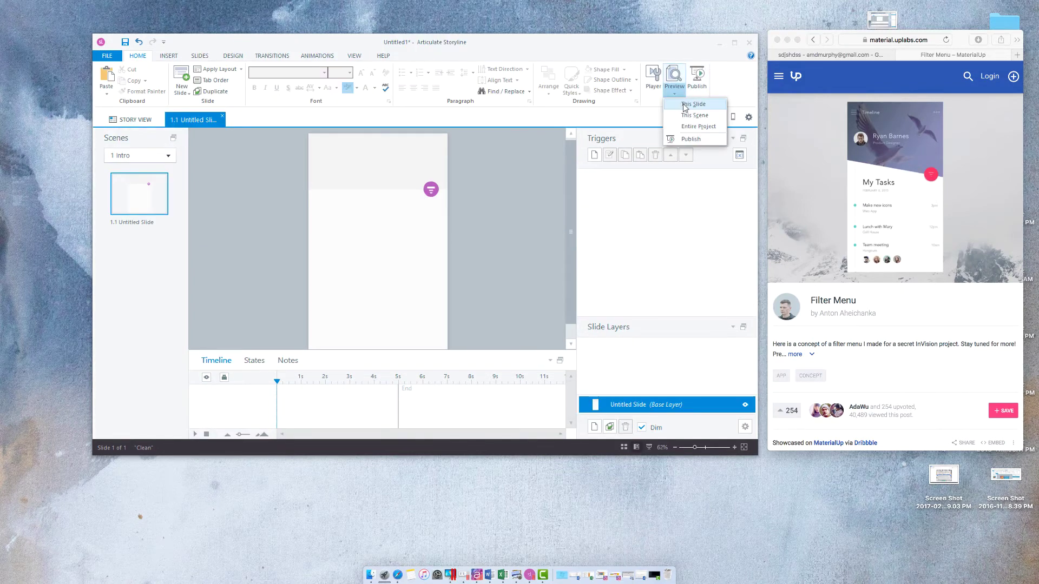
{"action": "left_click", "coordinate": [689, 127]}
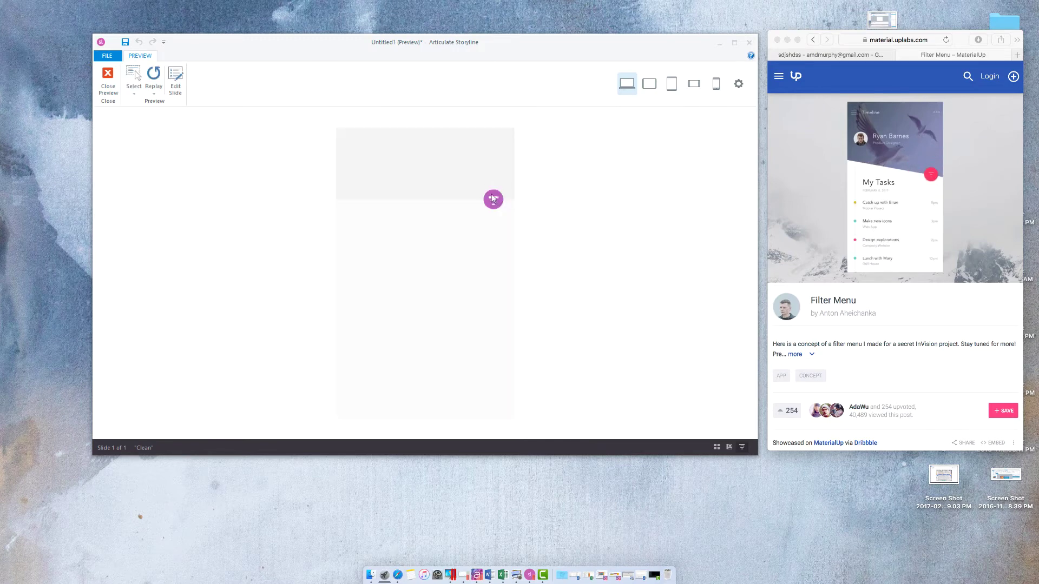
{"action": "left_click", "coordinate": [493, 199]}
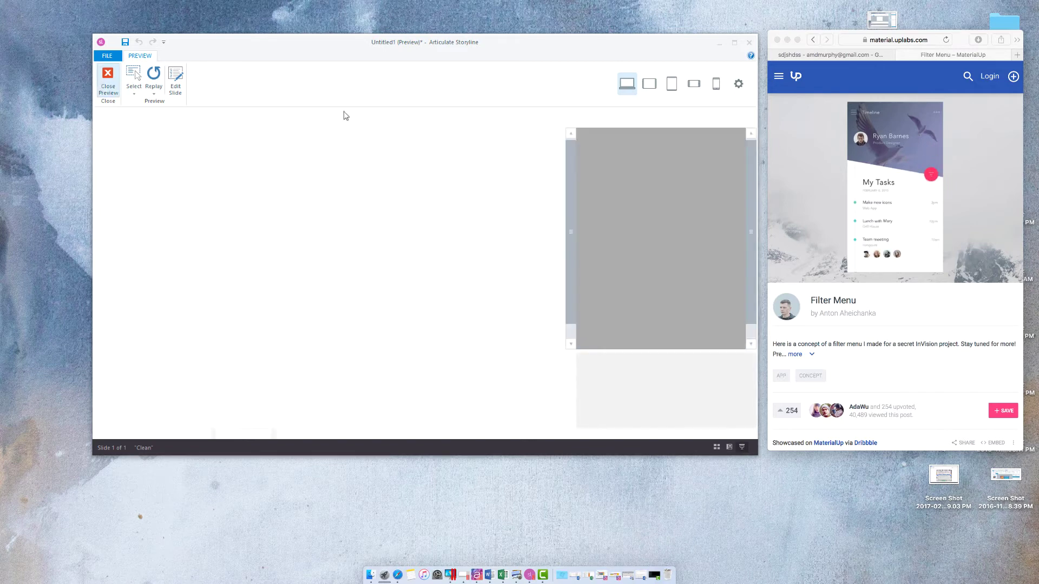
Step: In the Slide Master, start a new Adjust variable trigger on the Menu variable
{"action": "left_click", "coordinate": [354, 56]}
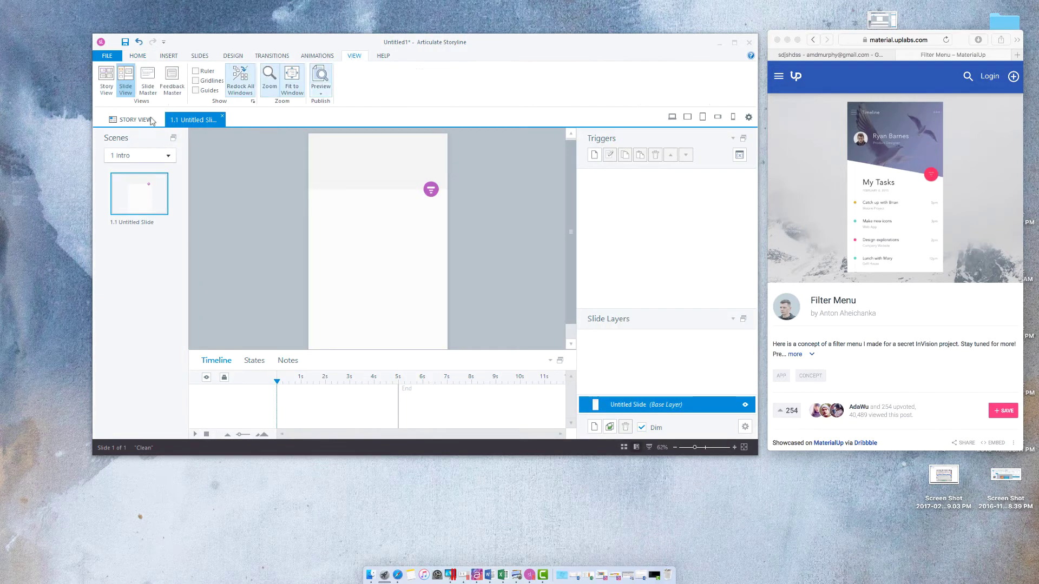
{"action": "left_click", "coordinate": [153, 81]}
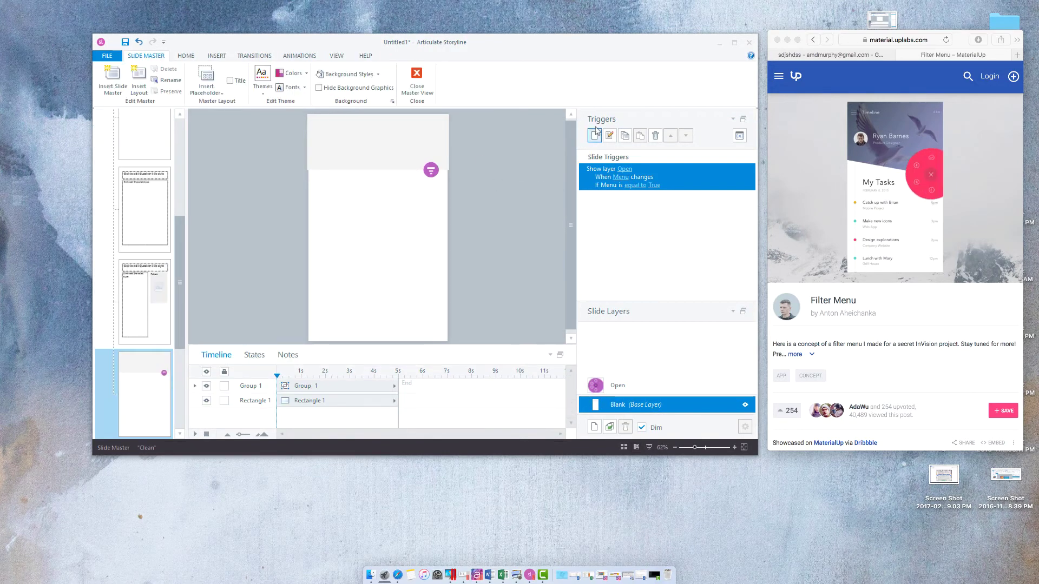
{"action": "left_click", "coordinate": [595, 136]}
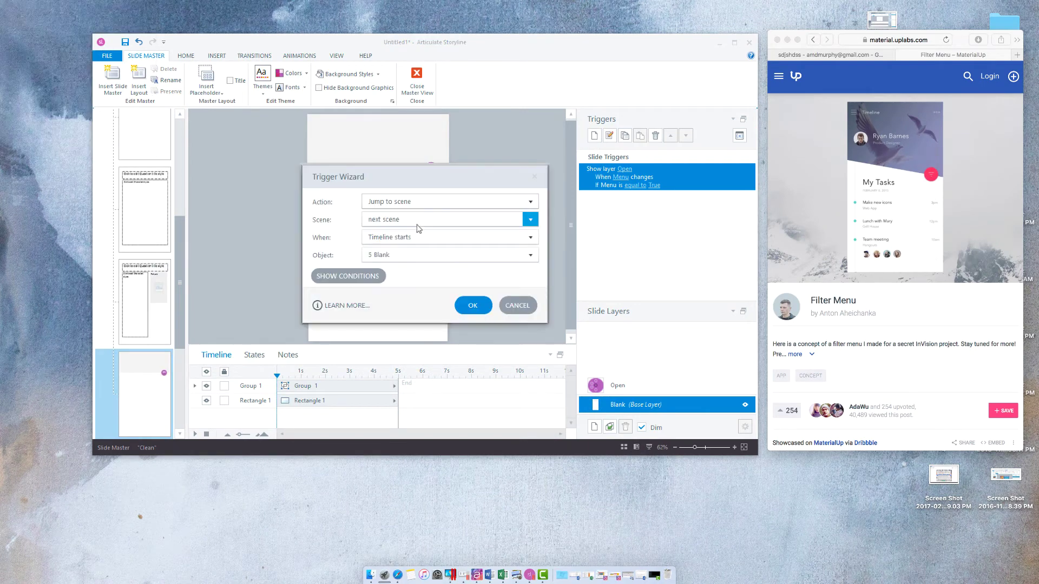
{"action": "left_click", "coordinate": [462, 205]}
{"action": "left_click", "coordinate": [423, 422]}
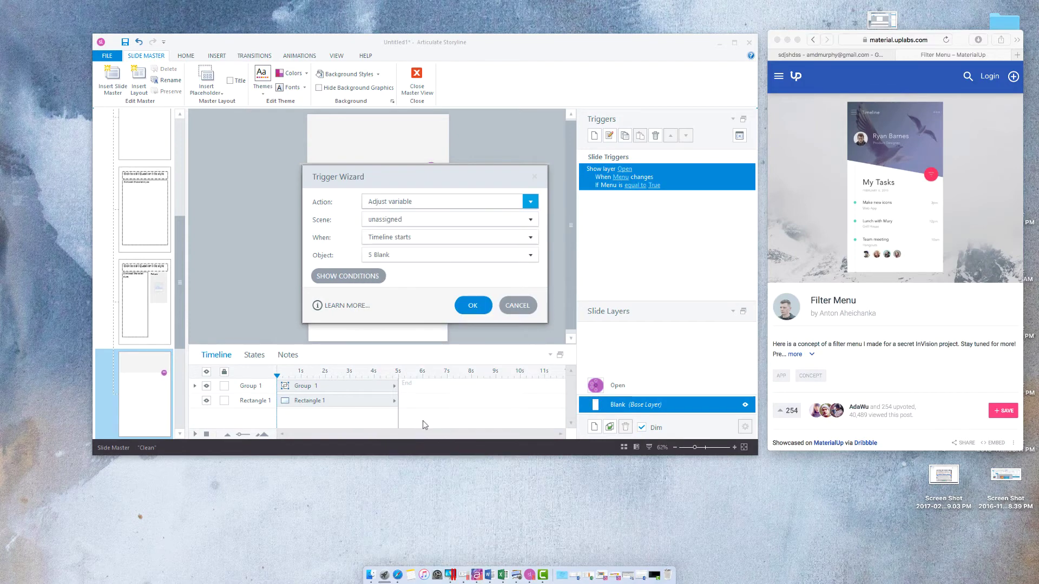
{"action": "left_click", "coordinate": [496, 218]}
{"action": "left_click", "coordinate": [408, 247]}
Step: Set its operator to NOT Assignment, firing when the user clicks Group 1, and add it
{"action": "left_click", "coordinate": [410, 238]}
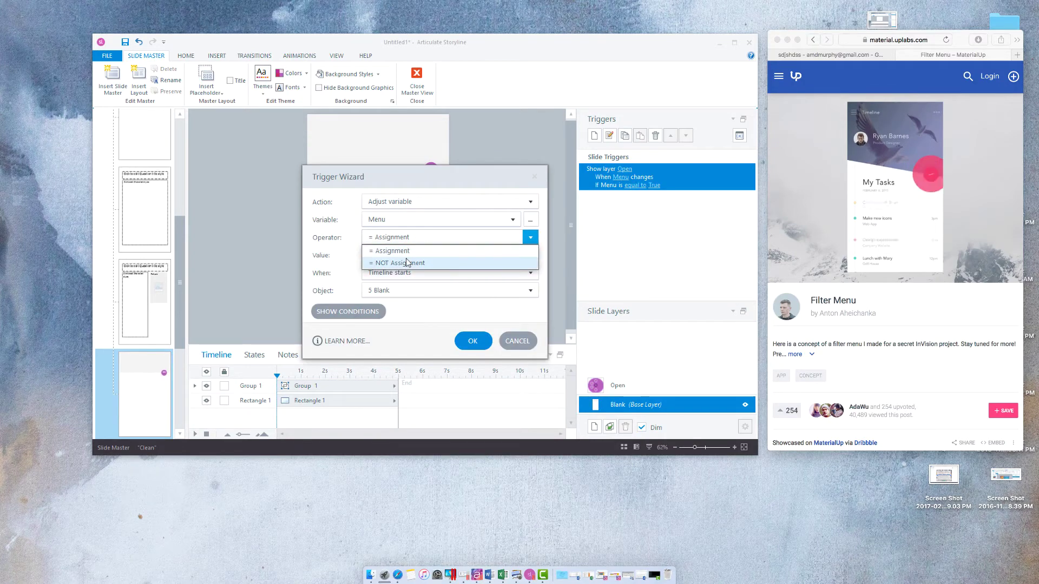
{"action": "left_click", "coordinate": [407, 262]}
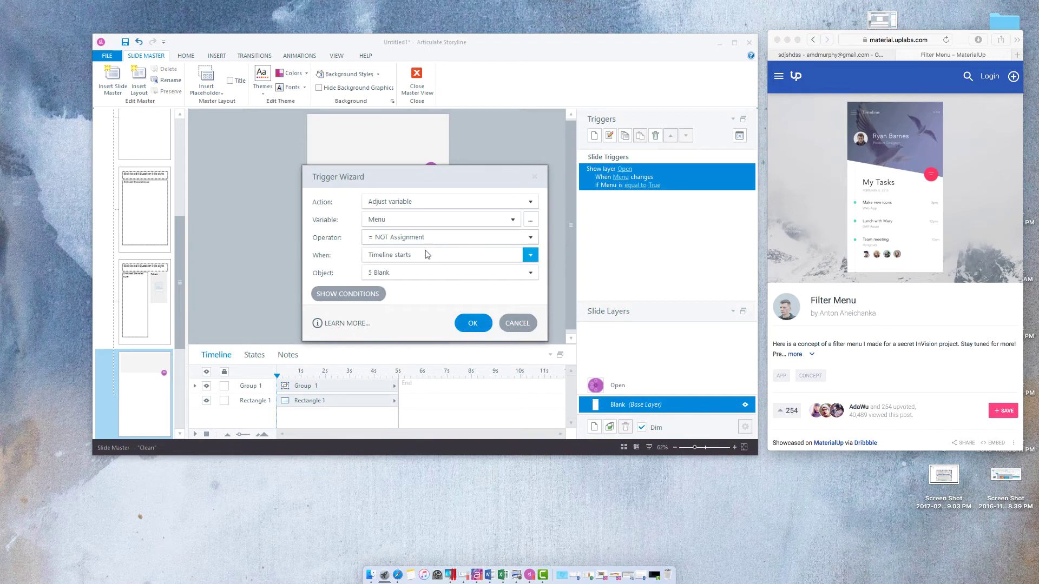
{"action": "left_click", "coordinate": [428, 255]}
{"action": "left_click", "coordinate": [396, 244]}
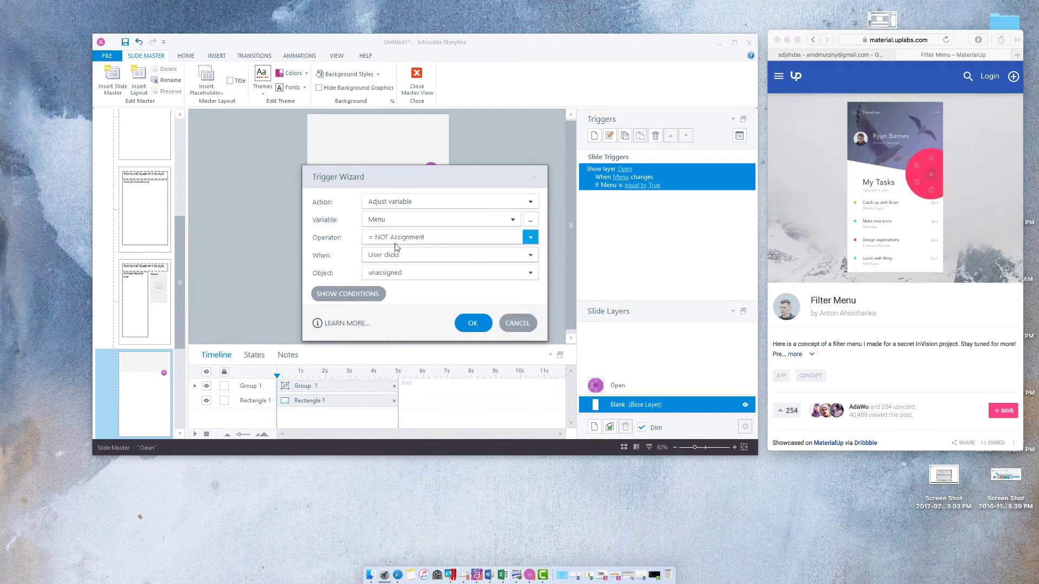
{"action": "left_click", "coordinate": [448, 275]}
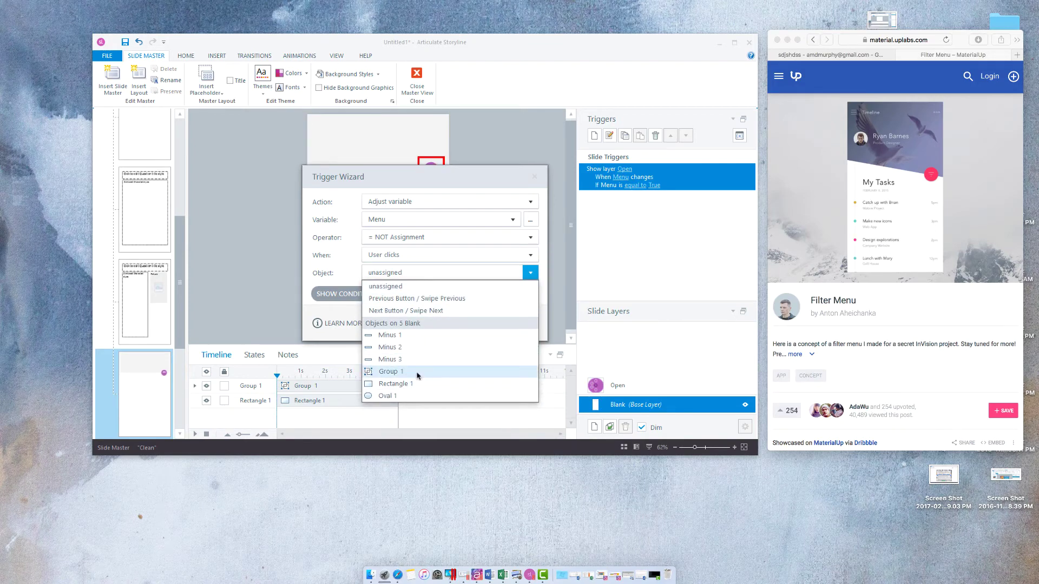
{"action": "left_click", "coordinate": [417, 374]}
{"action": "left_click", "coordinate": [472, 323]}
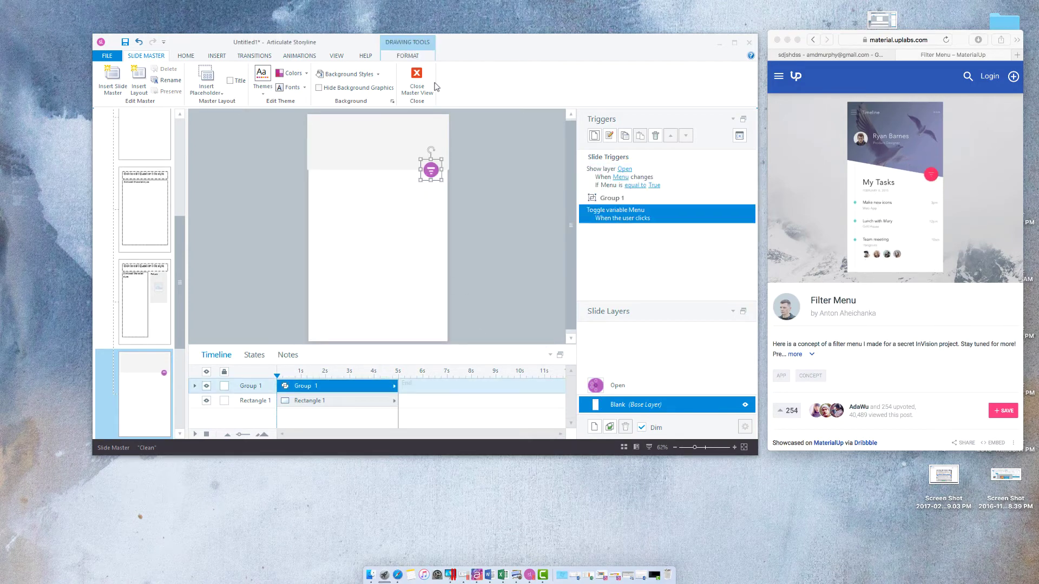
Step: Preview the entire project, confirm the filter icon opens the menu, then reopen the Slide Master
{"action": "left_click", "coordinate": [417, 81]}
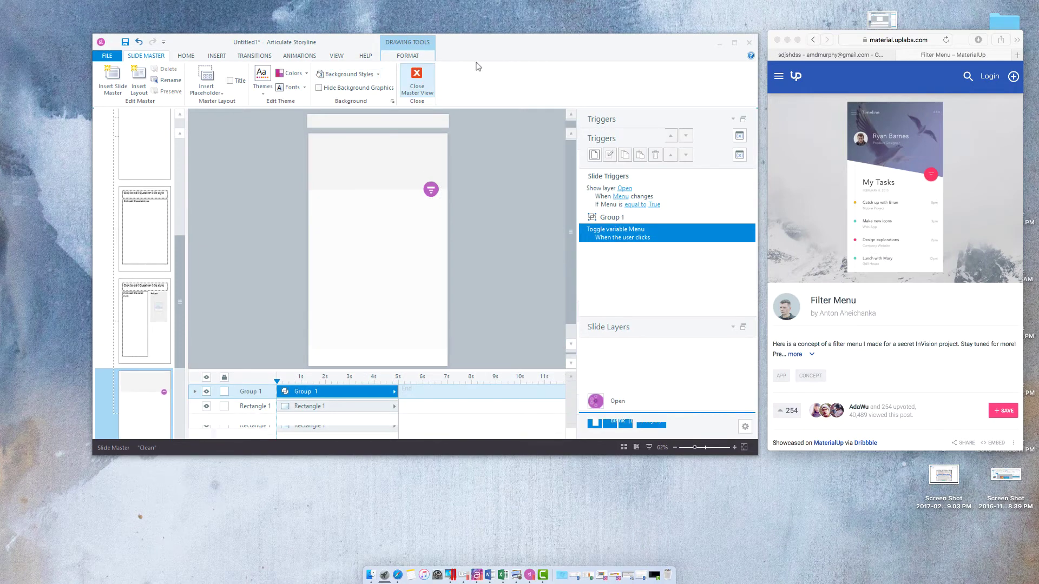
{"action": "left_click", "coordinate": [675, 93]}
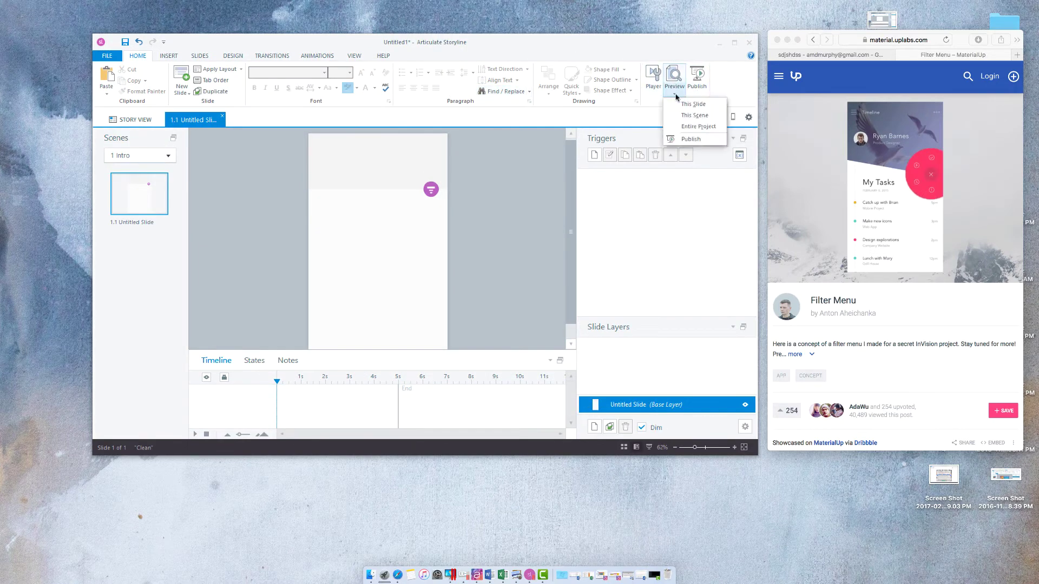
{"action": "left_click", "coordinate": [697, 126]}
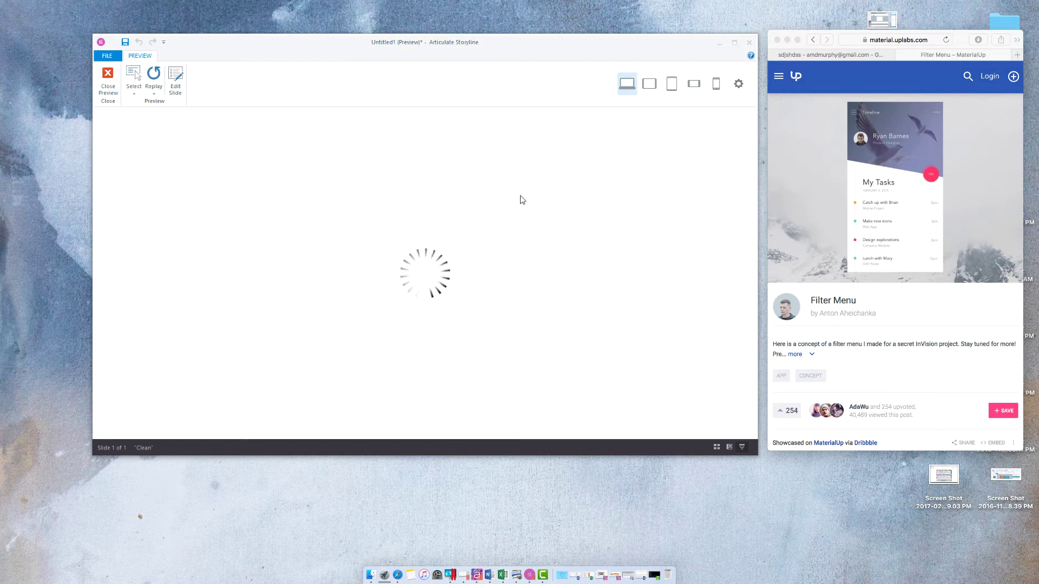
{"action": "left_click", "coordinate": [498, 208]}
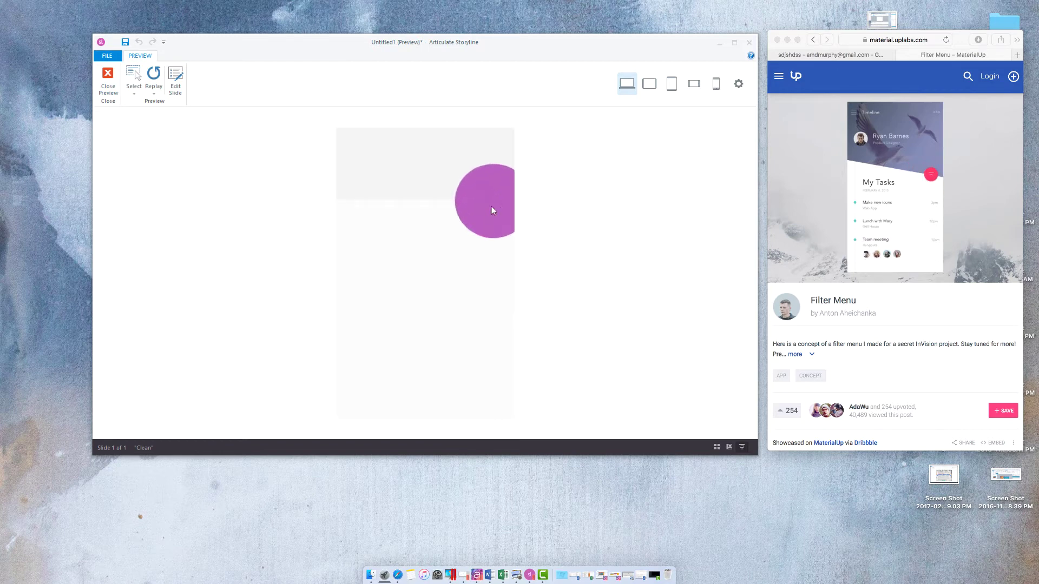
{"action": "left_click", "coordinate": [107, 80]}
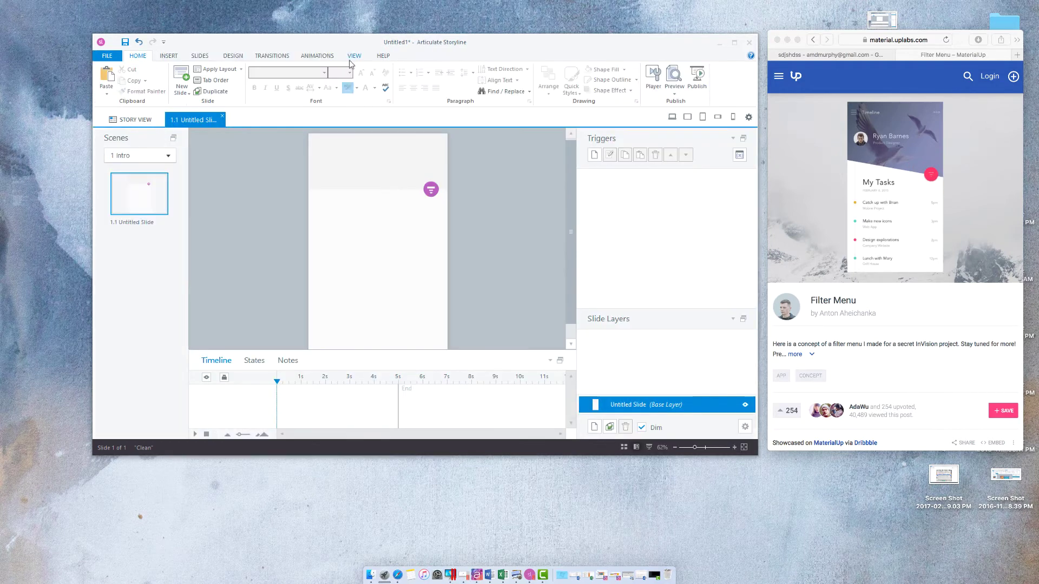
{"action": "left_click", "coordinate": [351, 58]}
{"action": "left_click", "coordinate": [148, 89]}
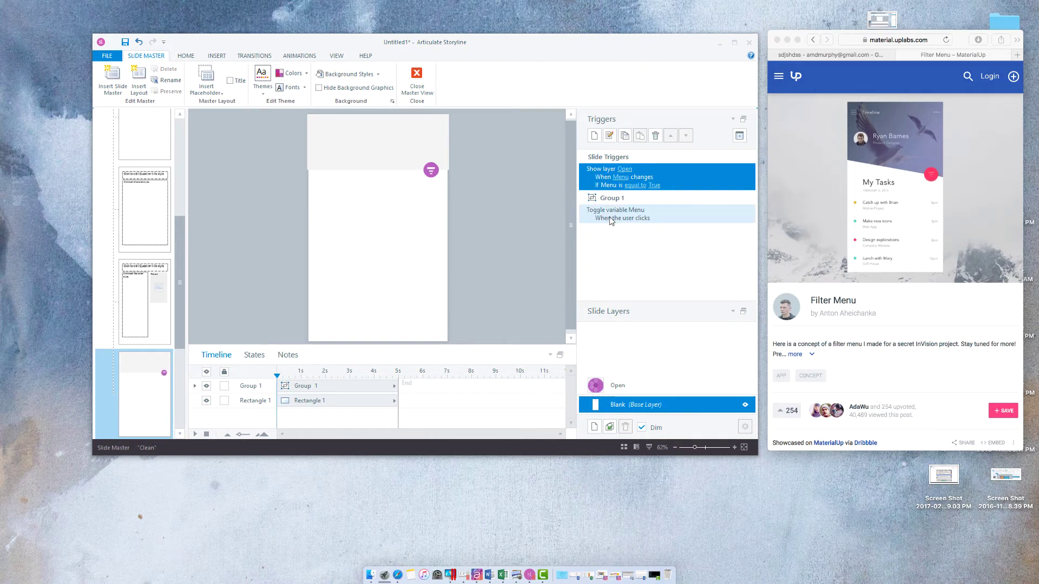
Step: On the Open layer, select the X oval and review its hide-layer trigger
{"action": "left_click", "coordinate": [644, 391]}
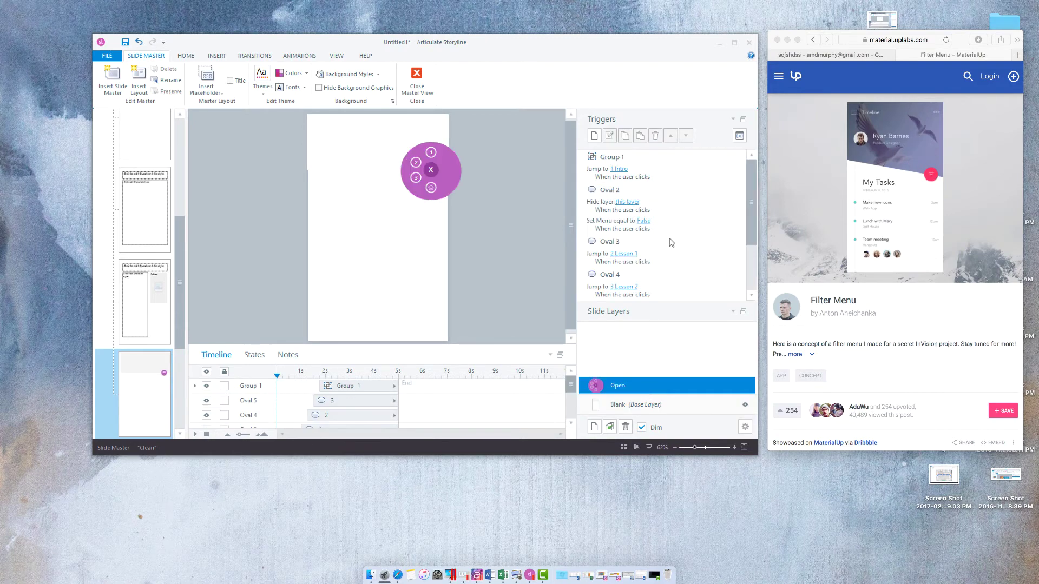
{"action": "left_click", "coordinate": [653, 171]}
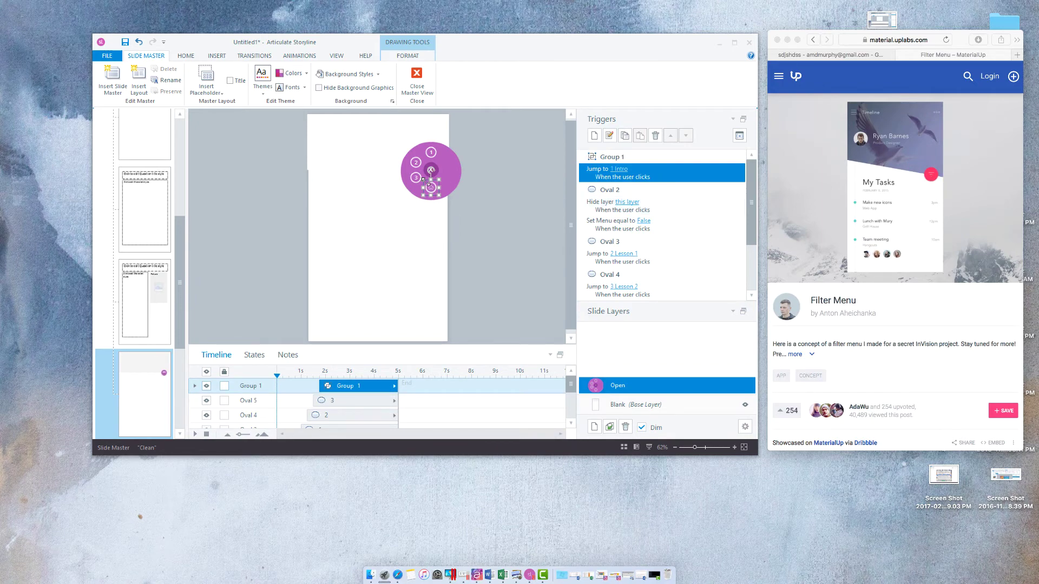
{"action": "left_click", "coordinate": [496, 181]}
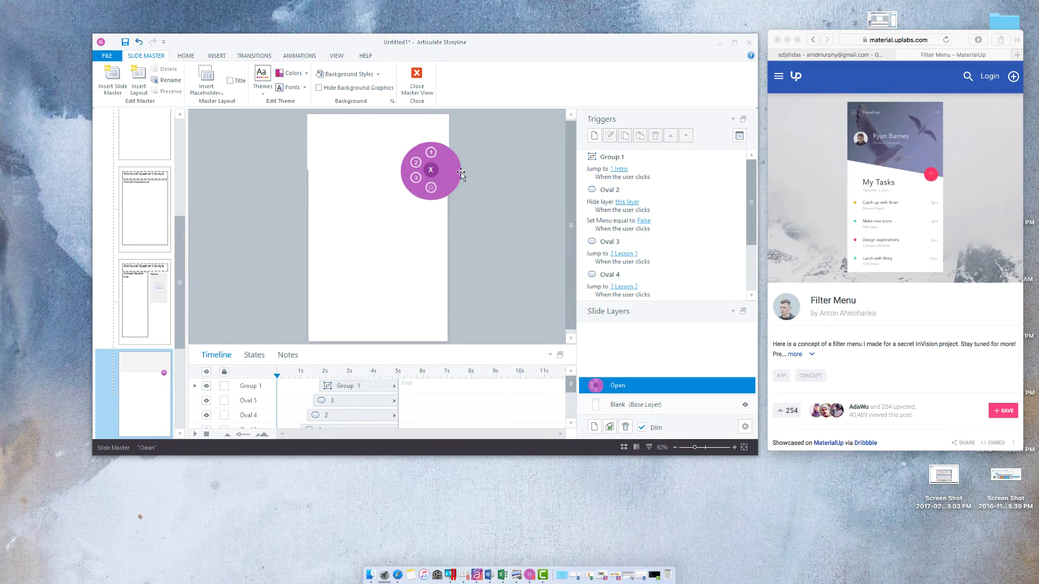
{"action": "left_click", "coordinate": [431, 170]}
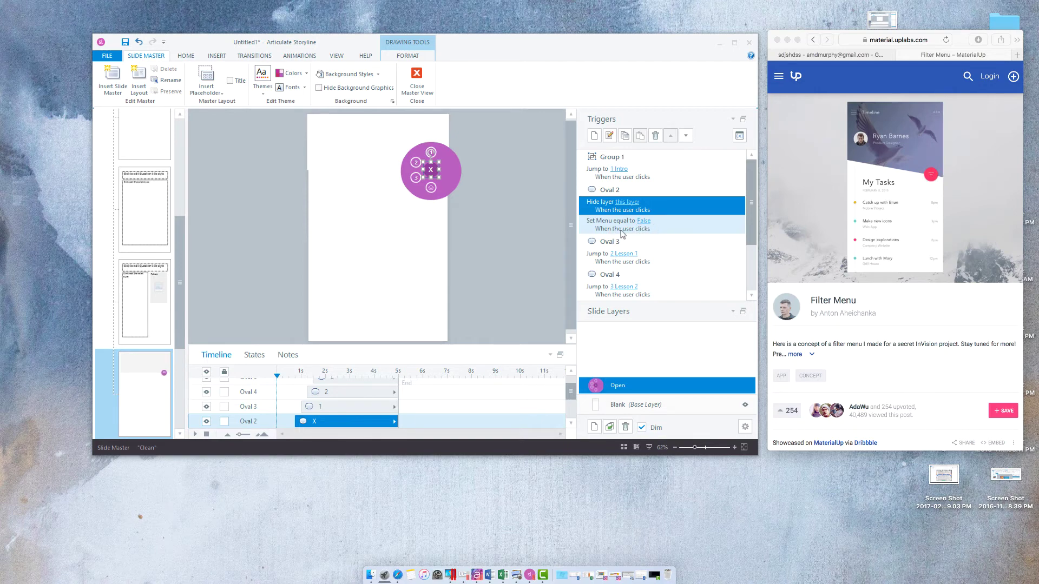
Step: Check Group 1's toggle Menu trigger on the base layer, then select the X oval's Set Menu equal to False trigger
{"action": "left_click", "coordinate": [618, 402]}
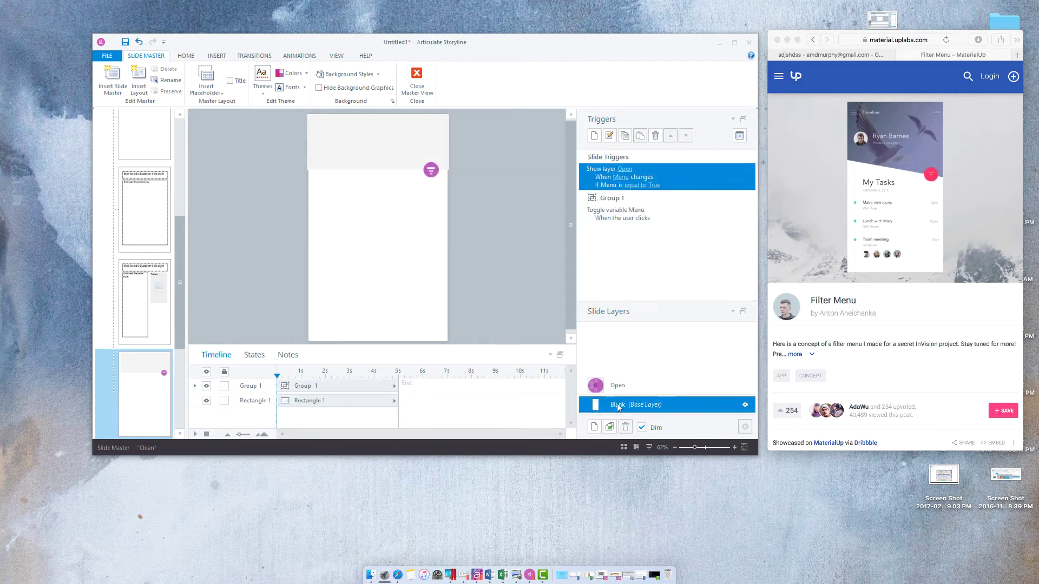
{"action": "left_click", "coordinate": [606, 218]}
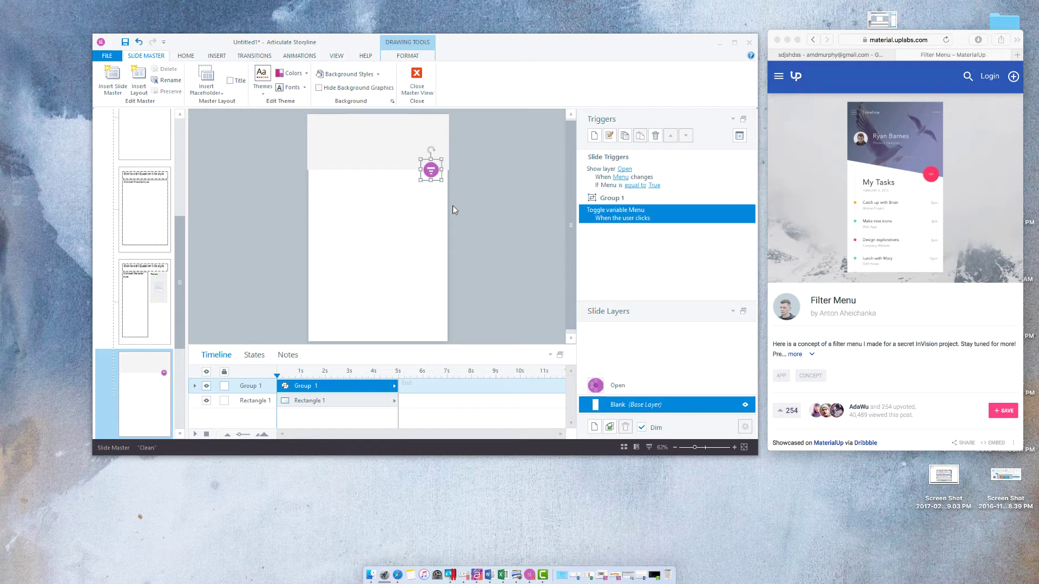
{"action": "left_click", "coordinate": [607, 387]}
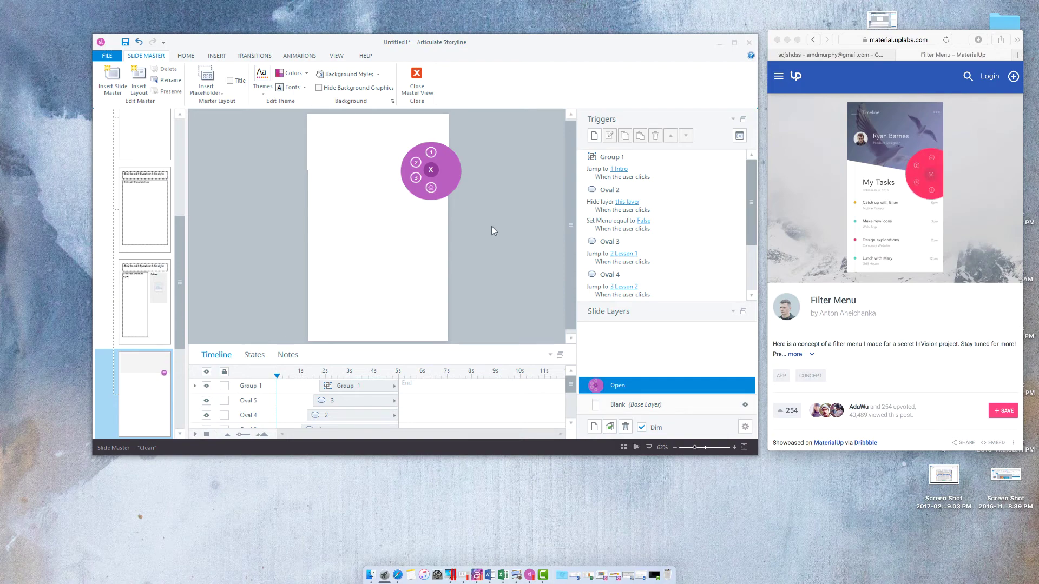
{"action": "left_click", "coordinate": [607, 227]}
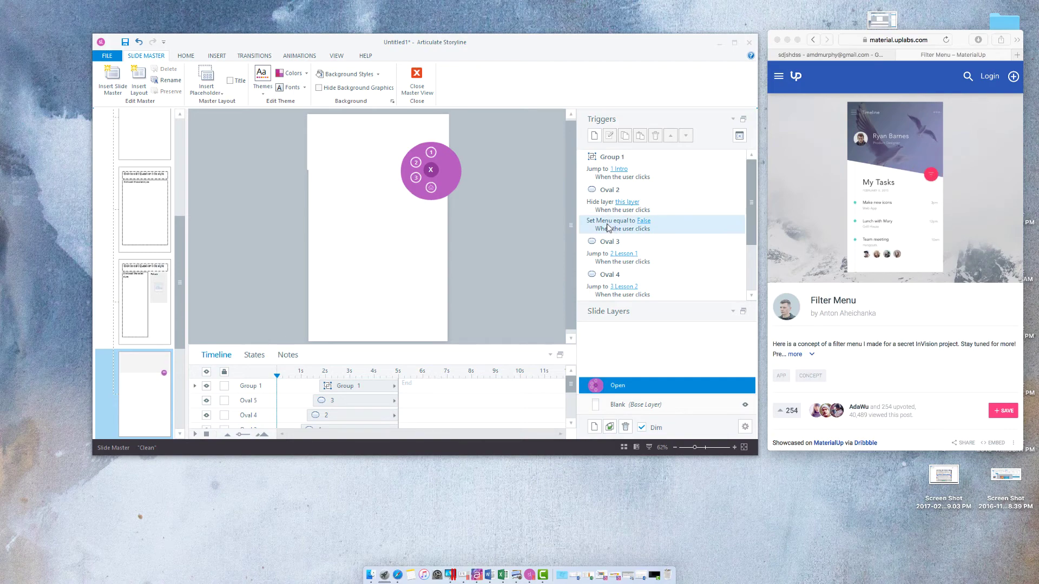
{"action": "left_click", "coordinate": [607, 227]}
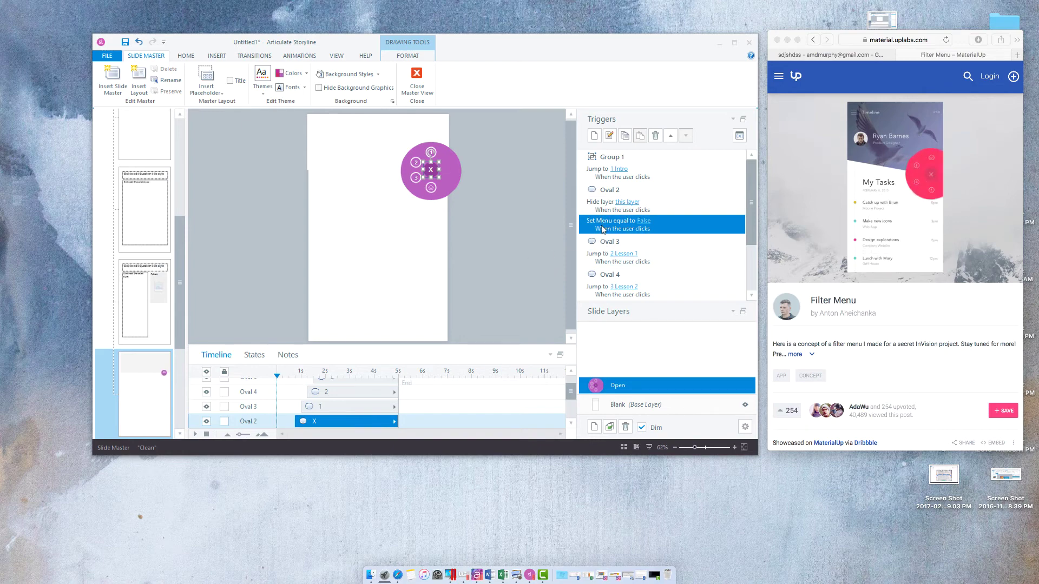
Step: Delete the Set Menu equal to False trigger and add one toggling Menu with NOT Assignment
{"action": "left_click", "coordinate": [656, 136]}
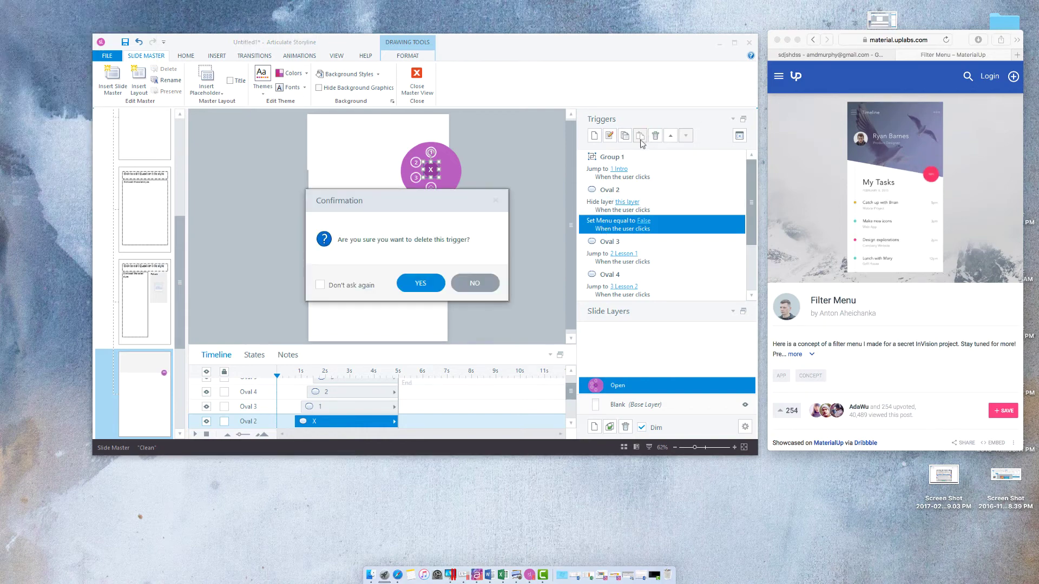
{"action": "left_click", "coordinate": [418, 283]}
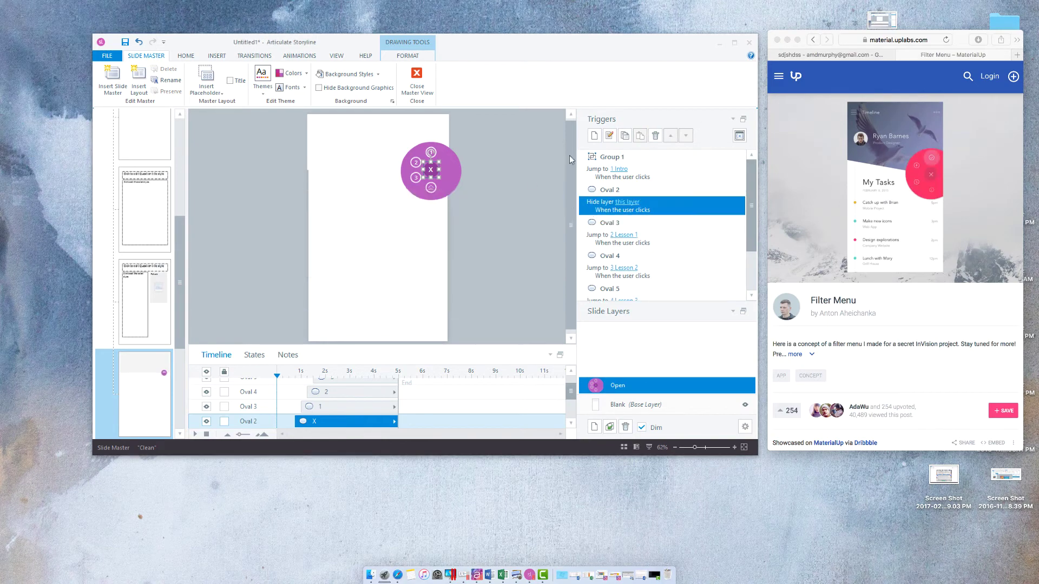
{"action": "left_click", "coordinate": [594, 136]}
{"action": "left_click", "coordinate": [391, 220]}
{"action": "left_click", "coordinate": [386, 246]}
{"action": "left_click", "coordinate": [387, 238]}
{"action": "left_click", "coordinate": [392, 266]}
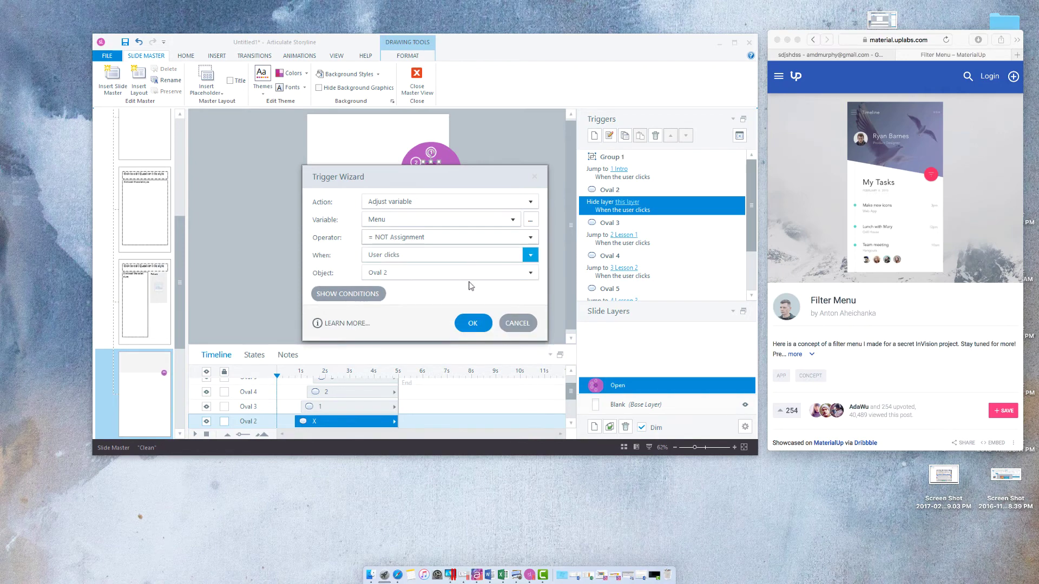
{"action": "left_click", "coordinate": [474, 324]}
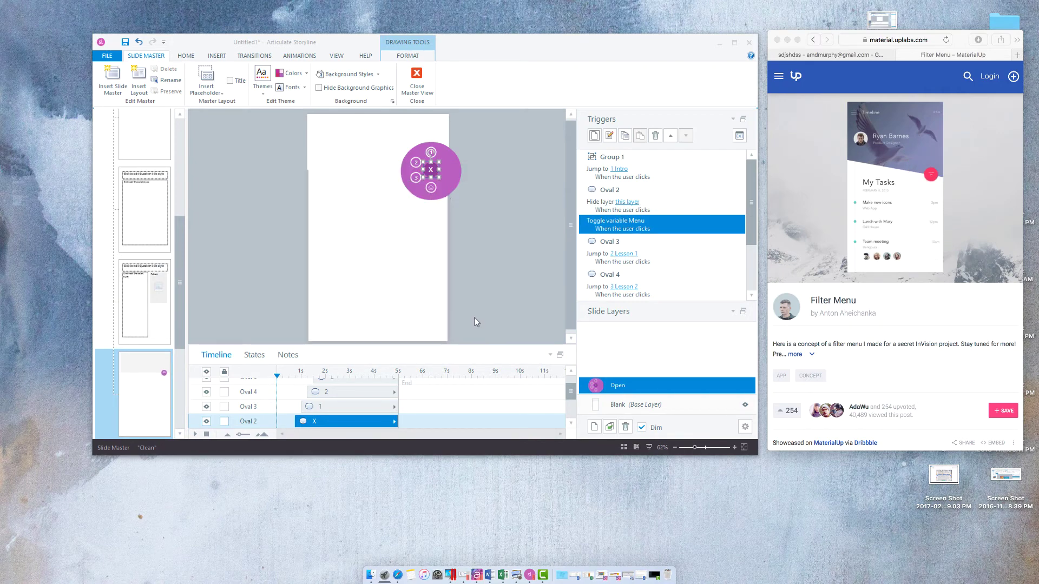
Step: Leave the slide master and preview the entire project, opening the filter menu once
{"action": "left_click", "coordinate": [416, 77]}
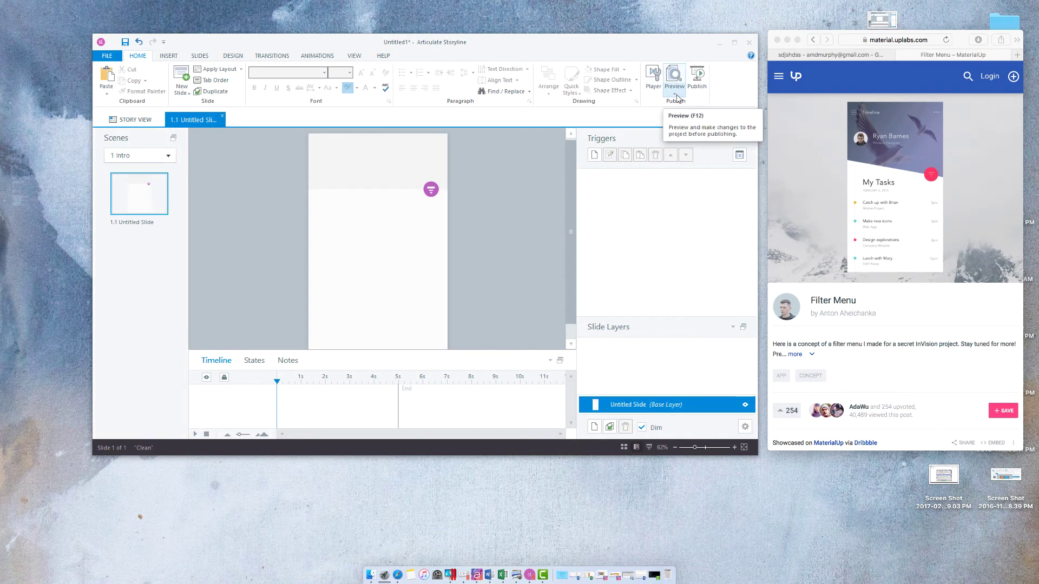
{"action": "left_click", "coordinate": [675, 97]}
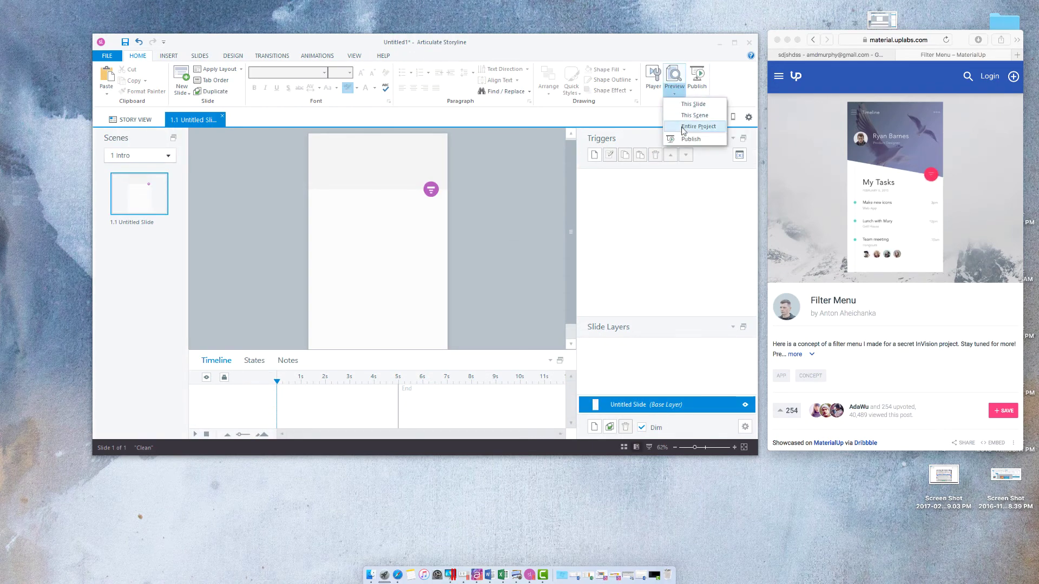
{"action": "left_click", "coordinate": [683, 128]}
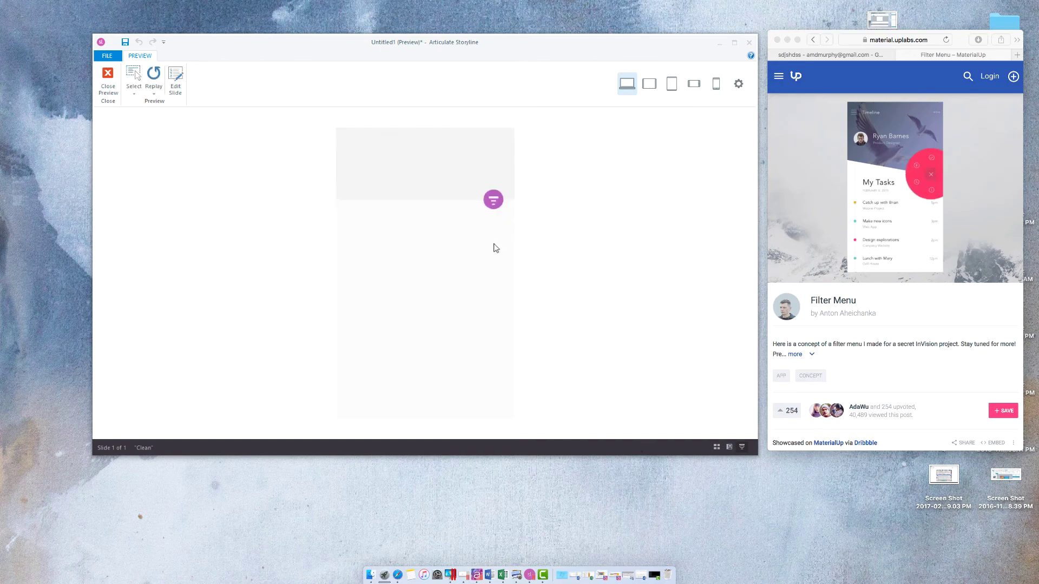
{"action": "left_click", "coordinate": [495, 203]}
{"action": "left_click", "coordinate": [106, 88]}
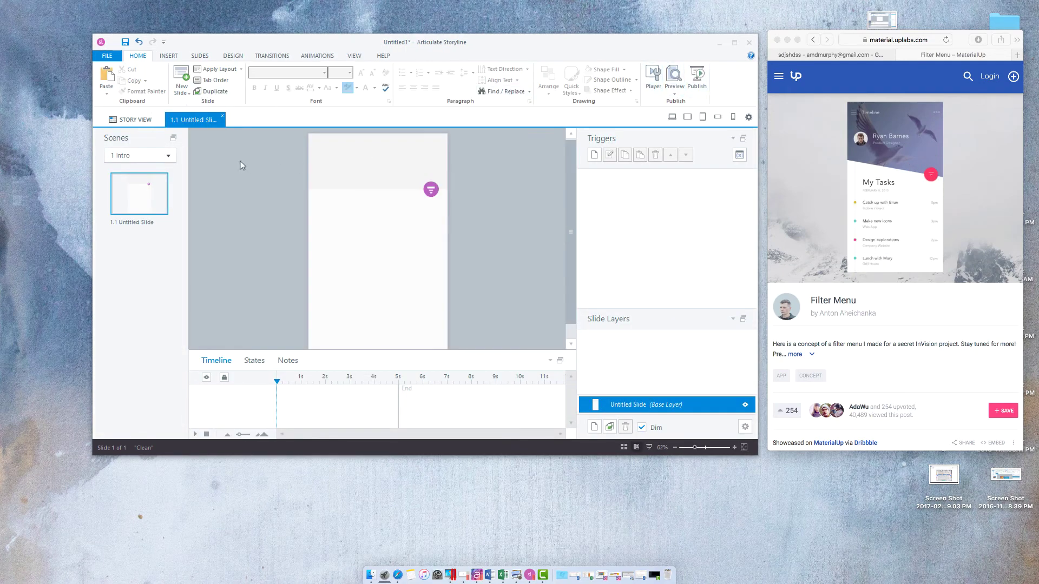
Step: In the slide master, delete the X oval's 'Hide layer' trigger and confirm Yes
{"action": "left_click", "coordinate": [354, 56]}
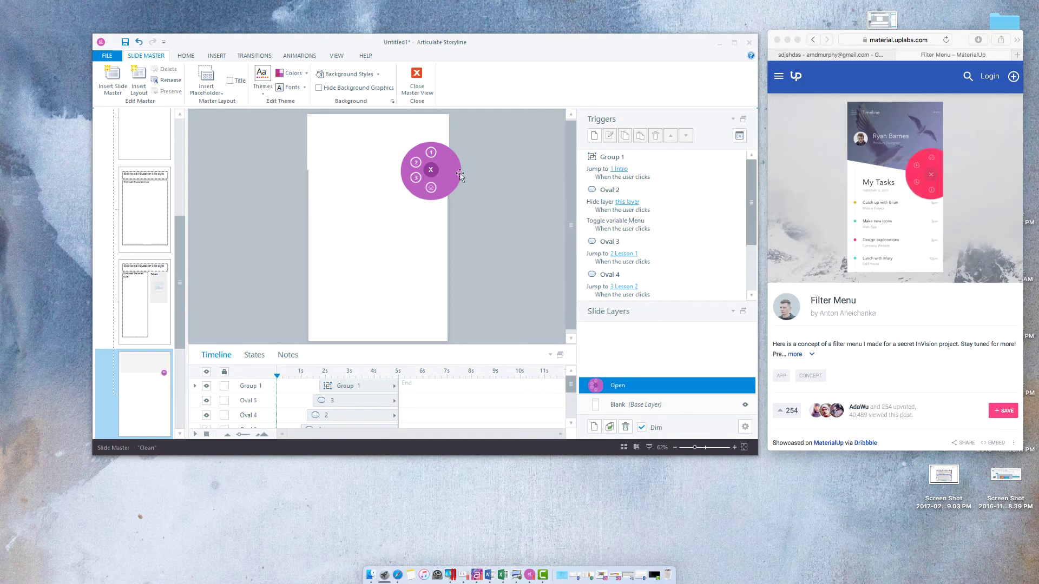
{"action": "left_click", "coordinate": [435, 169]}
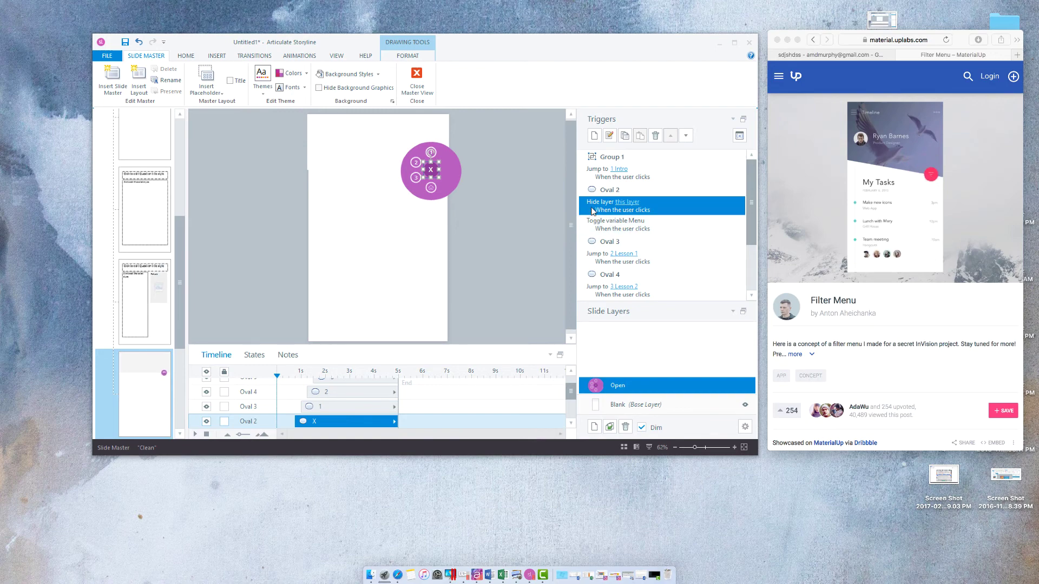
{"action": "left_click", "coordinate": [655, 137]}
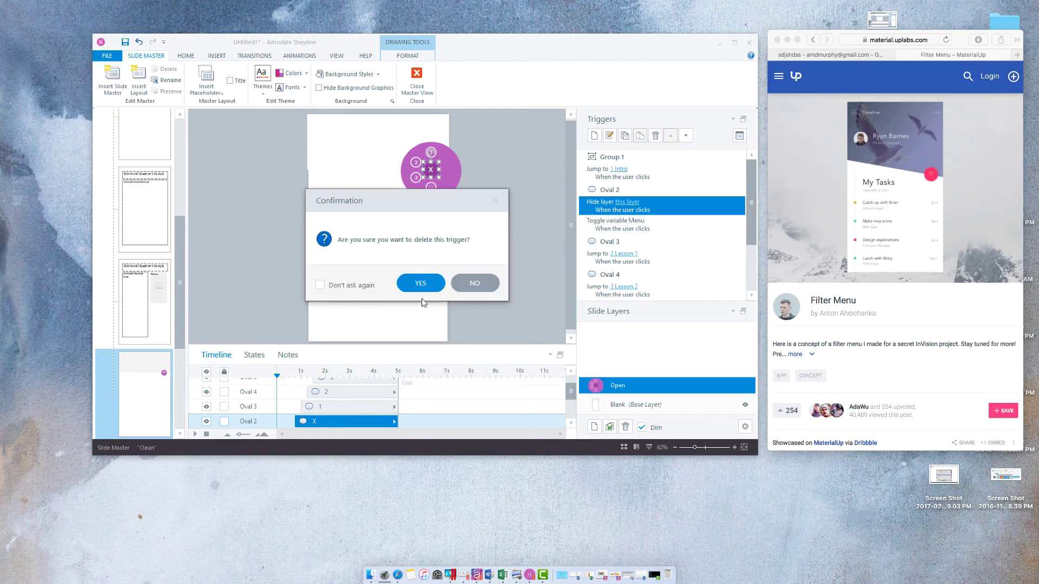
{"action": "left_click", "coordinate": [425, 286]}
Step: Return to normal view and preview the entire project, testing the filter menu again
{"action": "left_click", "coordinate": [424, 96]}
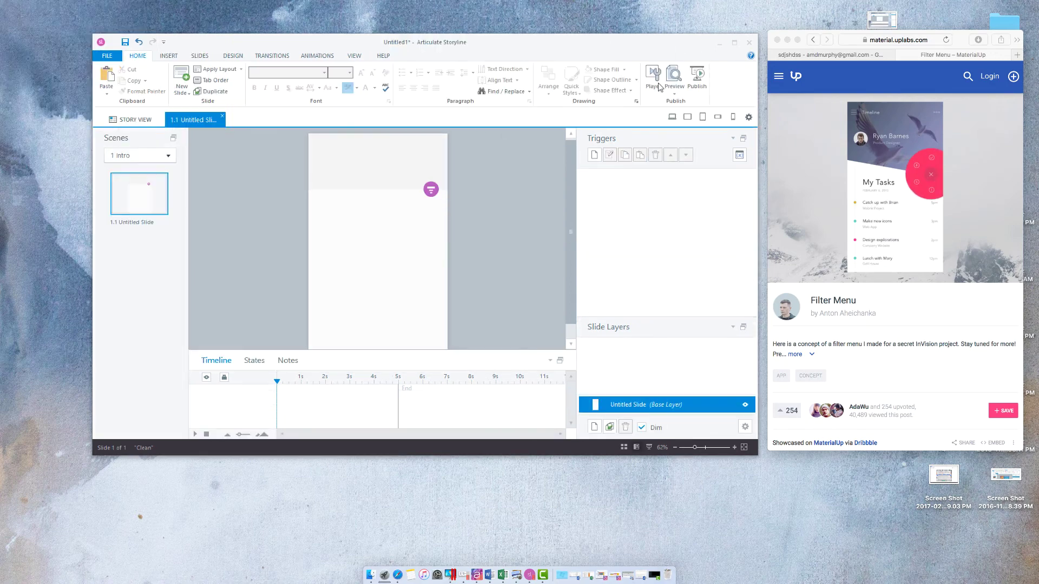
{"action": "left_click", "coordinate": [674, 95]}
{"action": "left_click", "coordinate": [698, 127]}
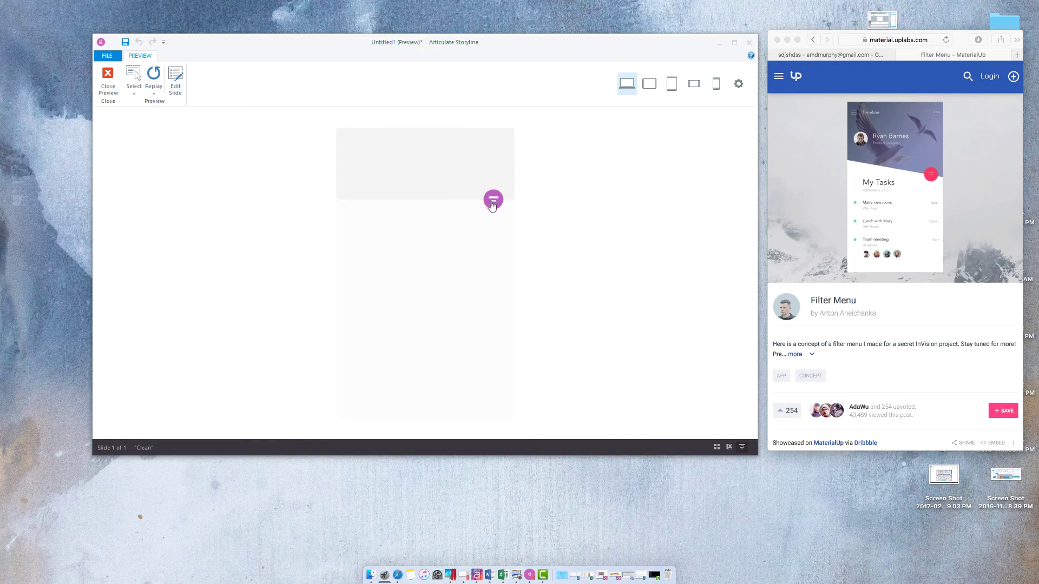
{"action": "left_click", "coordinate": [495, 201]}
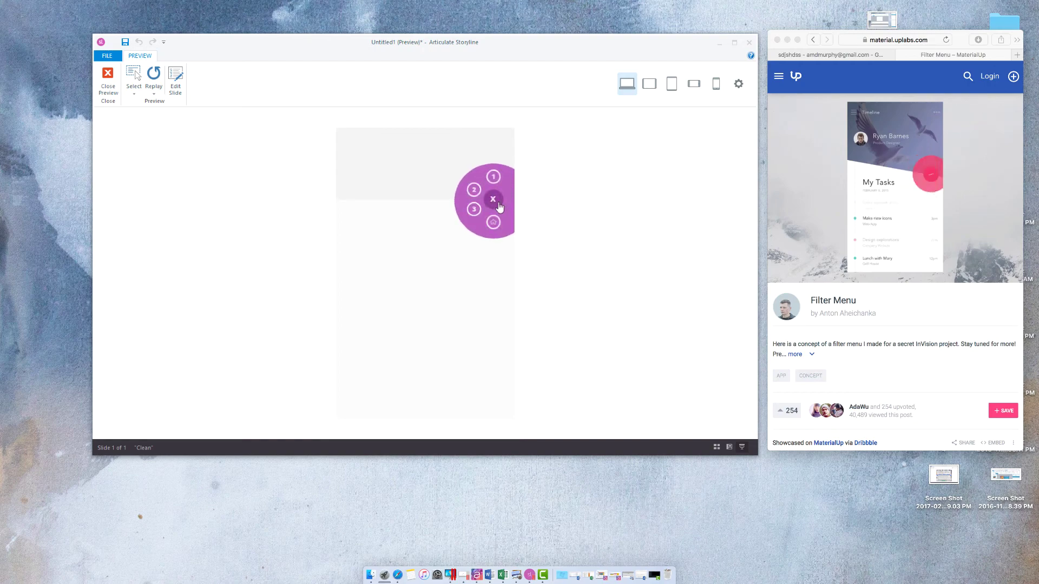
{"action": "left_click", "coordinate": [107, 82]}
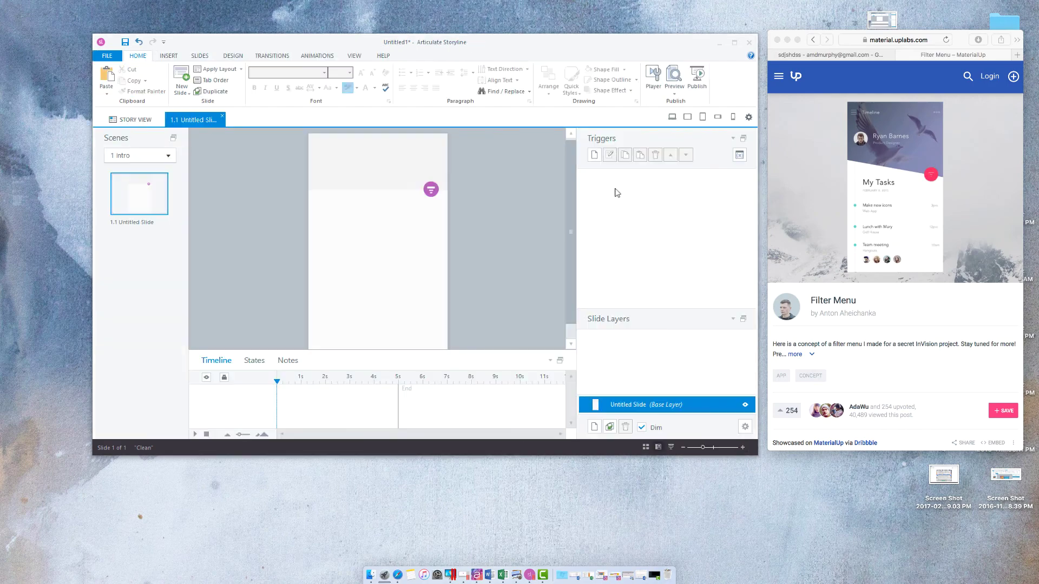
Step: Give Oval 2 a 'Hide layer' This Layer trigger, moved above its Menu toggle trigger
{"action": "left_click", "coordinate": [356, 56]}
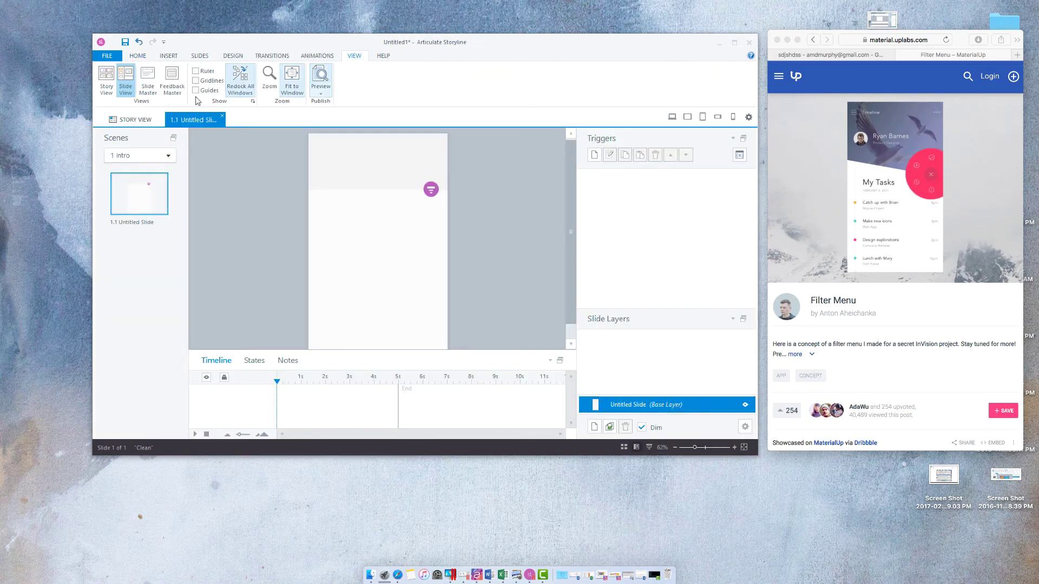
{"action": "left_click", "coordinate": [148, 78]}
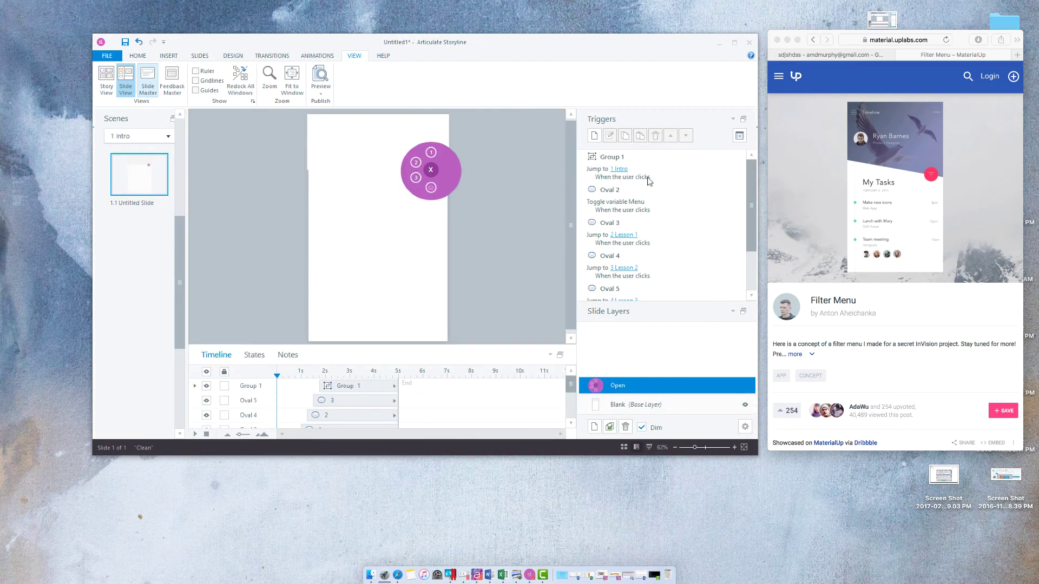
{"action": "left_click", "coordinate": [647, 206]}
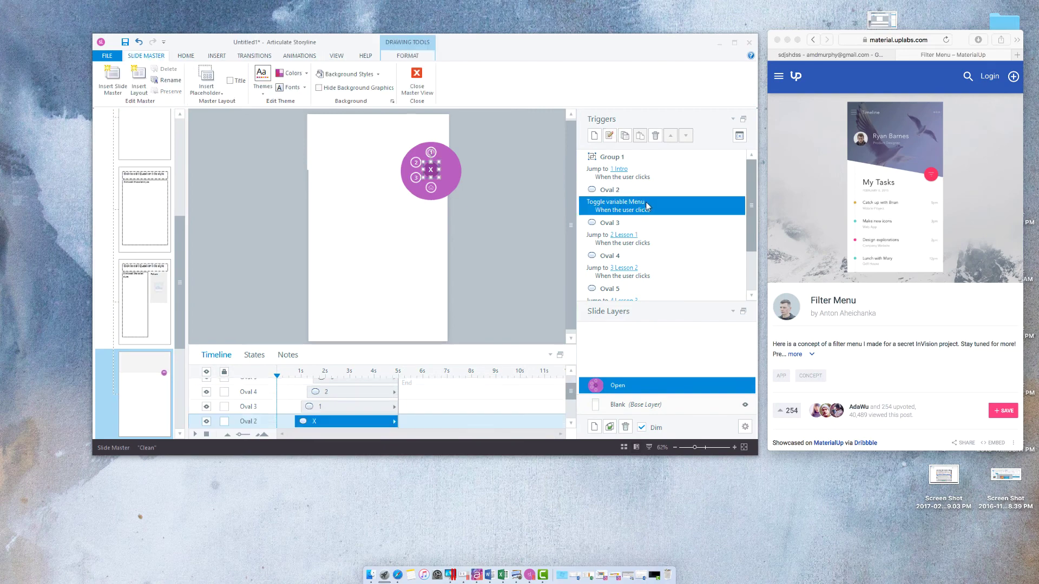
{"action": "left_click", "coordinate": [595, 136]}
{"action": "left_click", "coordinate": [430, 202]}
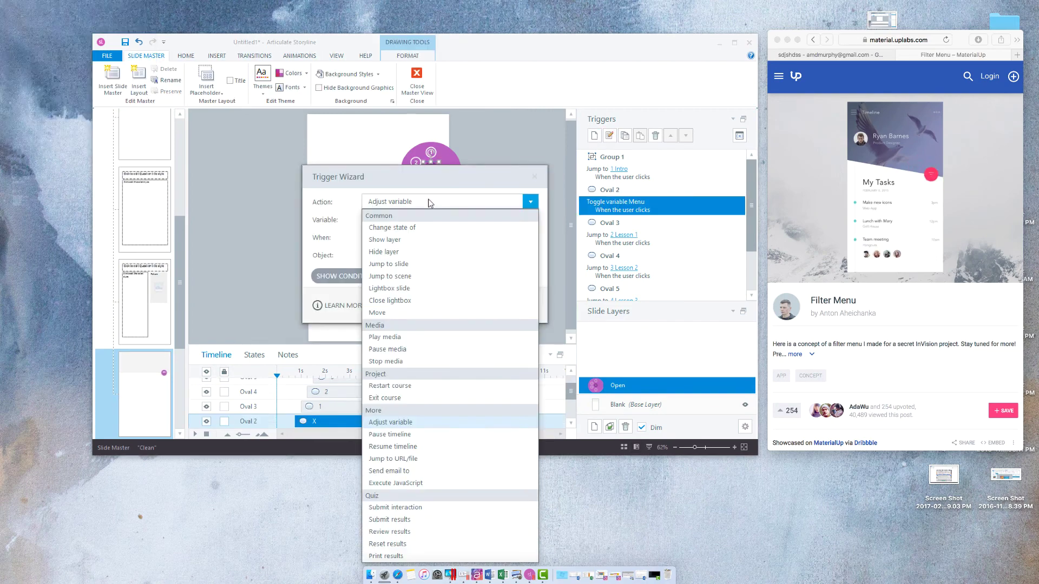
{"action": "left_click", "coordinate": [400, 250]}
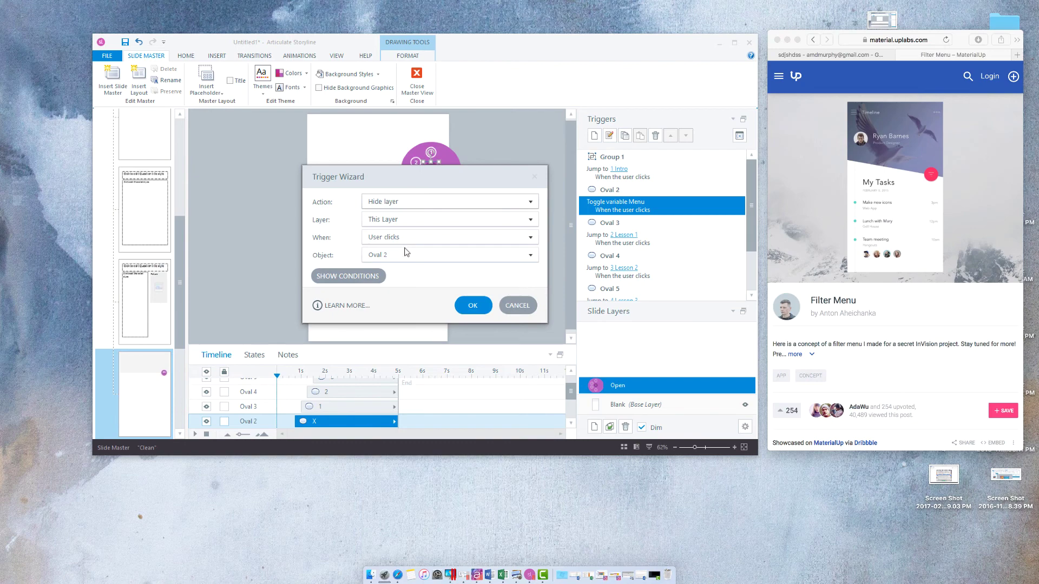
{"action": "left_click", "coordinate": [473, 306]}
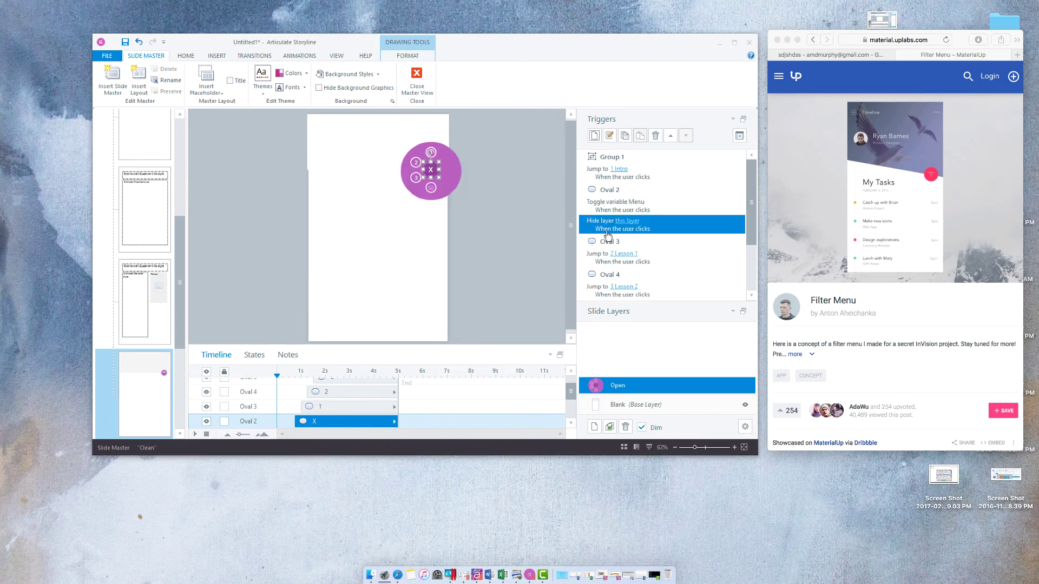
{"action": "left_click", "coordinate": [671, 136]}
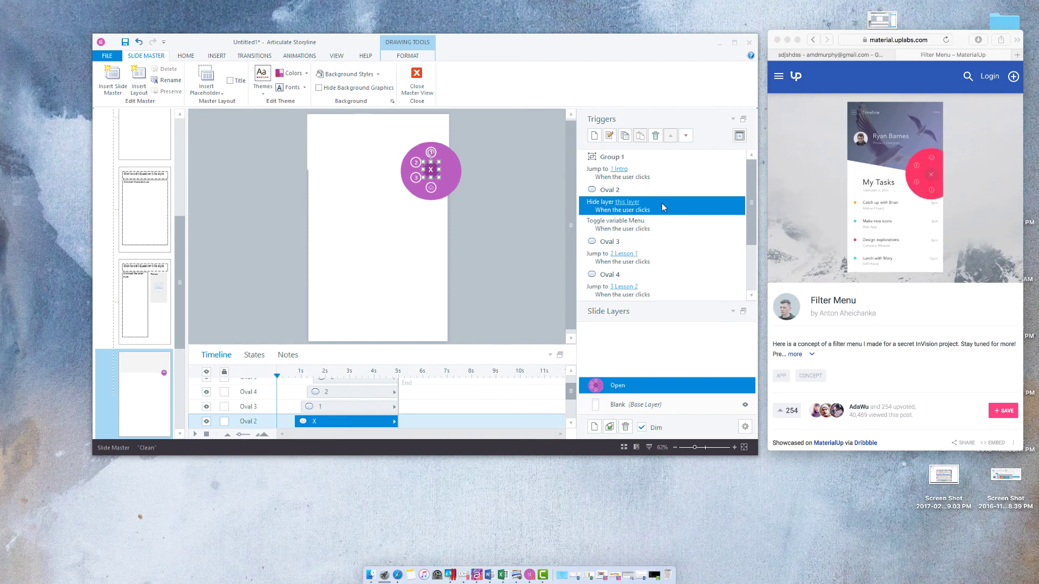
{"action": "left_click", "coordinate": [638, 413]}
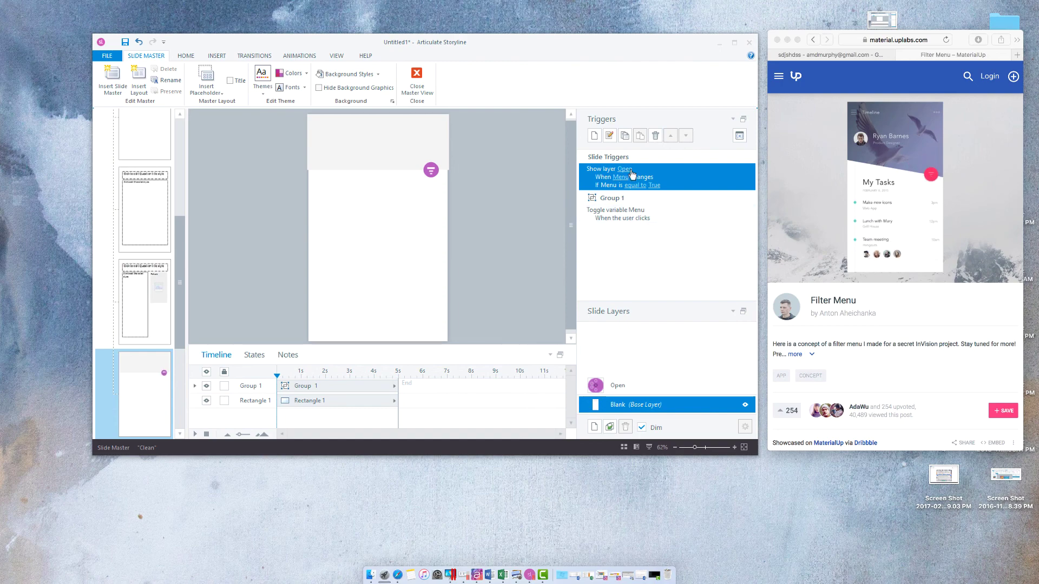
Step: Preview the entire project: open the filter menu, choose option 3, then reopen the menu
{"action": "left_click", "coordinate": [417, 87]}
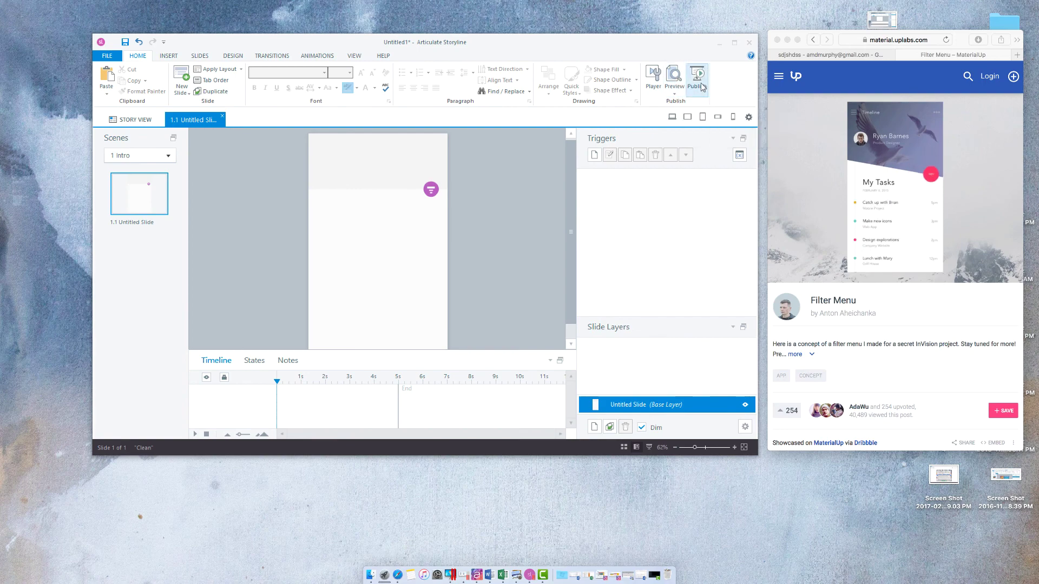
{"action": "left_click", "coordinate": [675, 93]}
{"action": "left_click", "coordinate": [698, 131]}
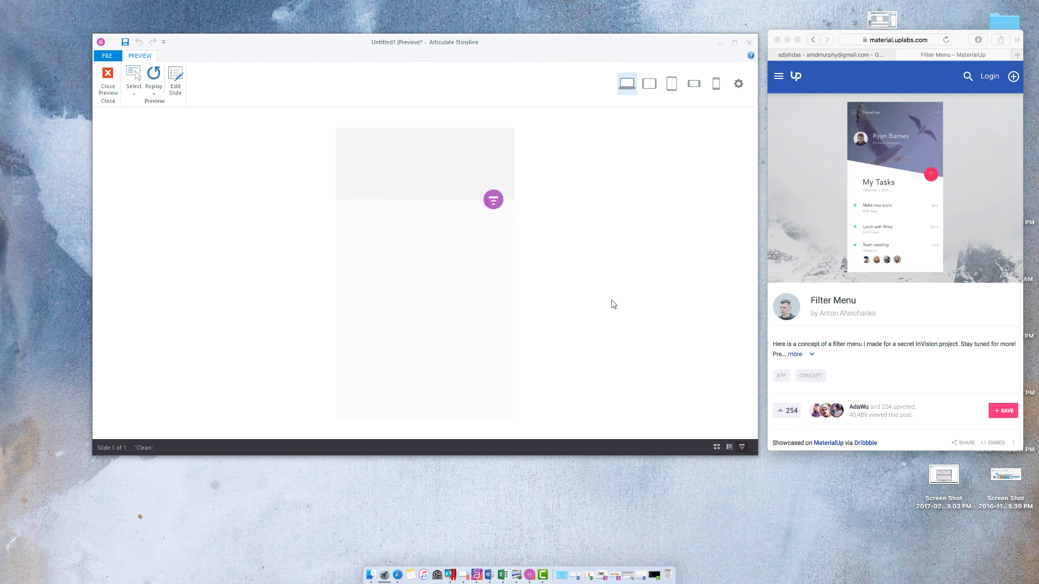
{"action": "left_click", "coordinate": [493, 200]}
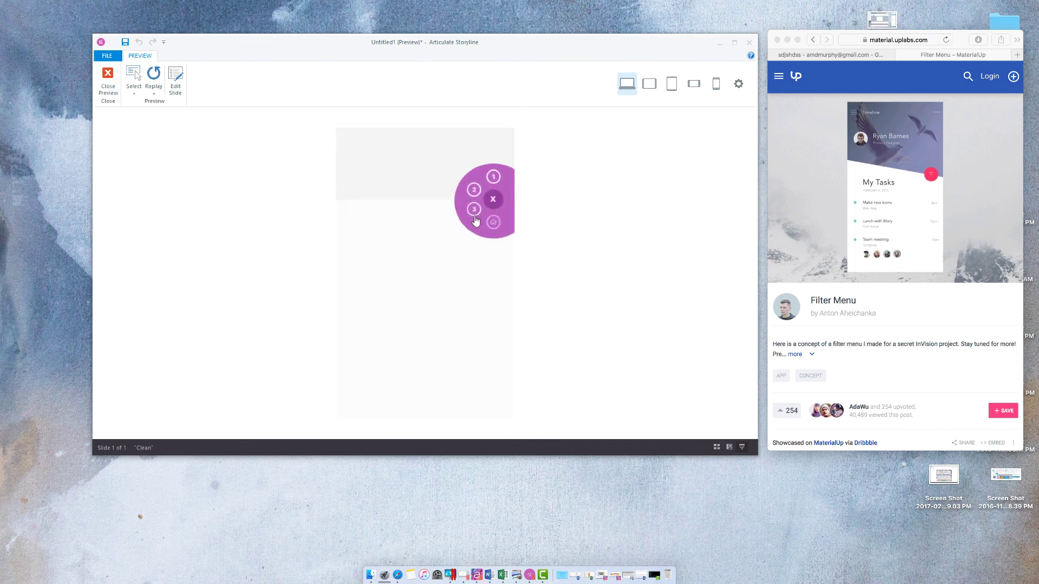
{"action": "left_click", "coordinate": [493, 205]}
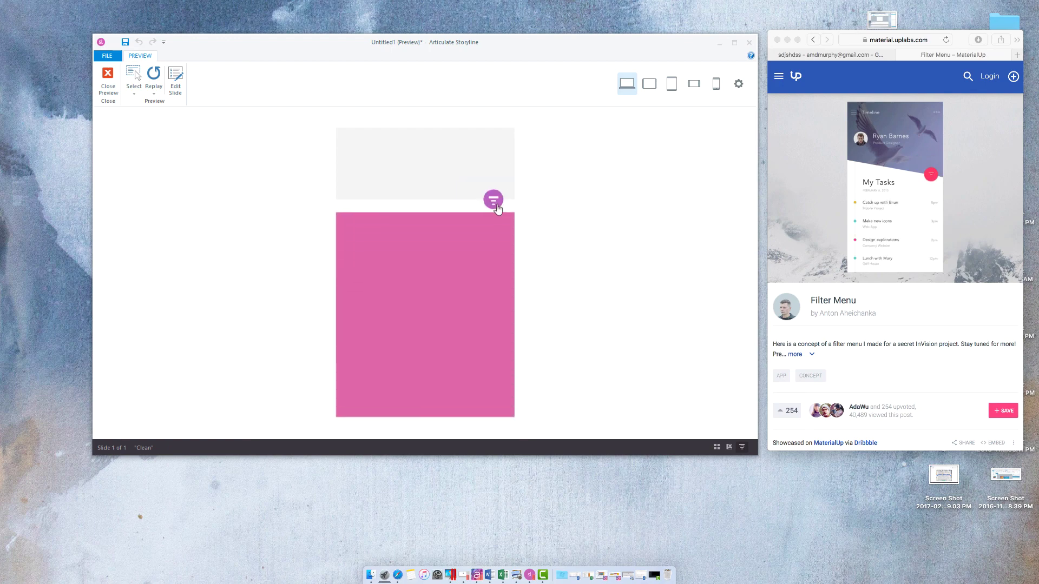
{"action": "left_click", "coordinate": [495, 206]}
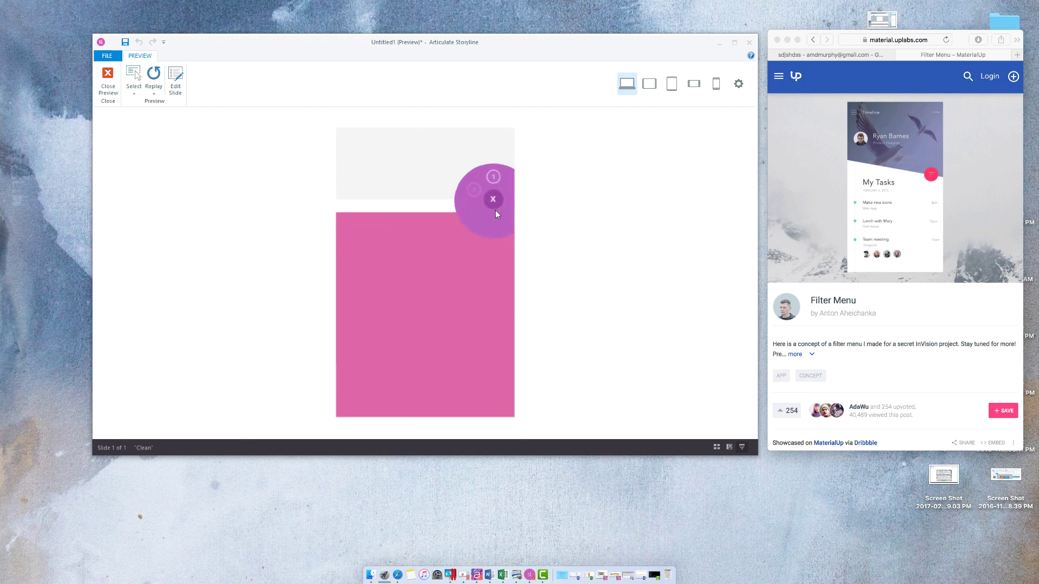